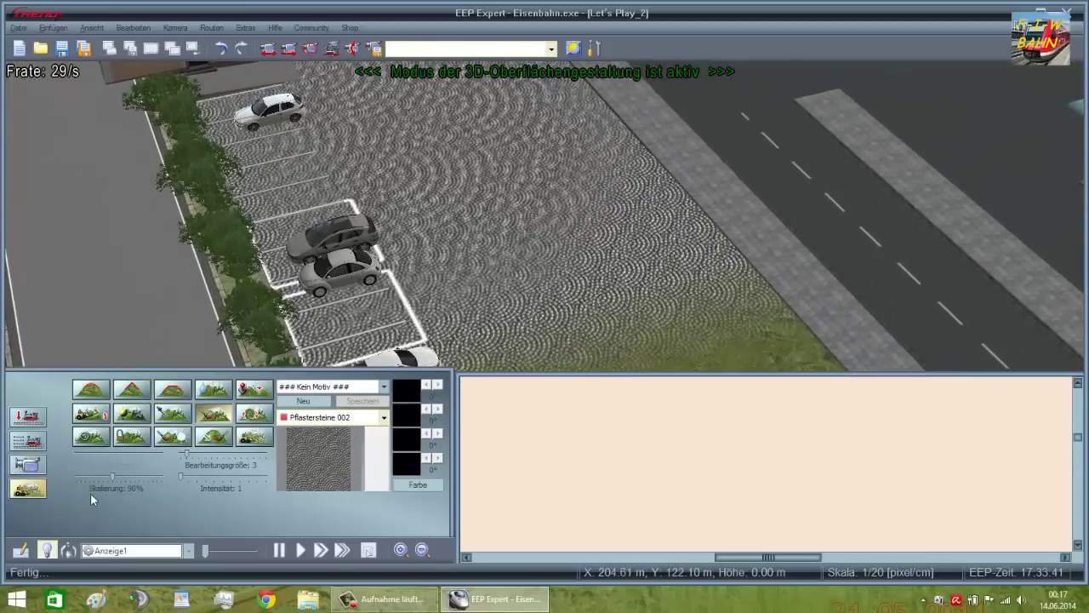
Step: Try the Pflastersteine 002 paving texture at 100% and 200% scaling and view the station forecourt from different distances
{"action": "left_click_drag", "start_coordinate": [110, 476], "coordinate": [113, 476]}
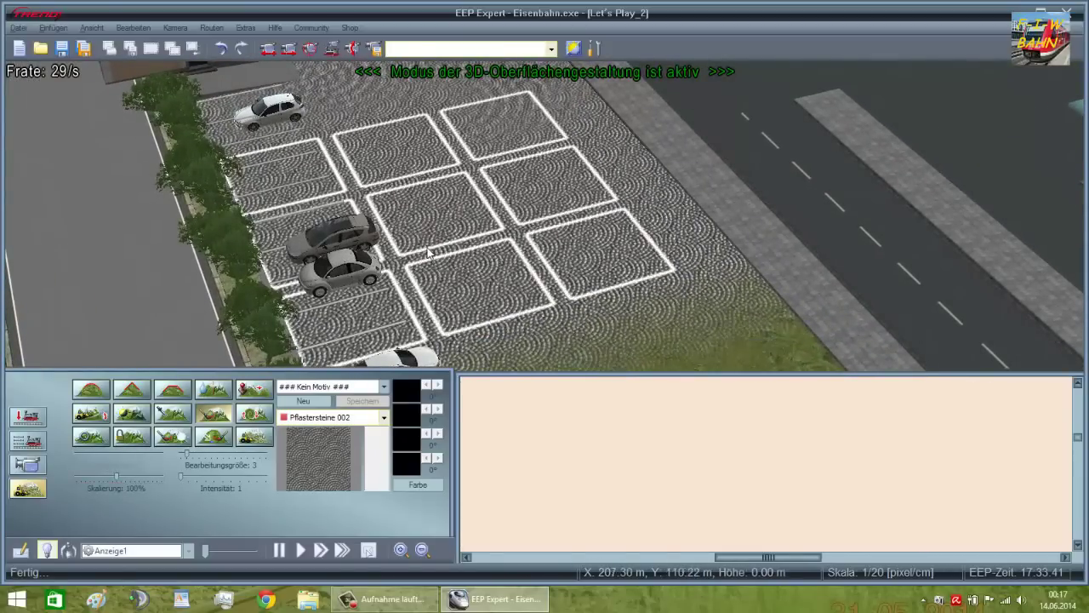
{"action": "scroll", "coordinate": [428, 253], "scroll_direction": "down", "scroll_amount": 3}
{"action": "mouse_move", "coordinate": [462, 204]}
{"action": "right_mouse_down"}
{"action": "mouse_move", "coordinate": [471, 247]}
{"action": "mouse_move", "coordinate": [503, 202]}
{"action": "right_mouse_up"}
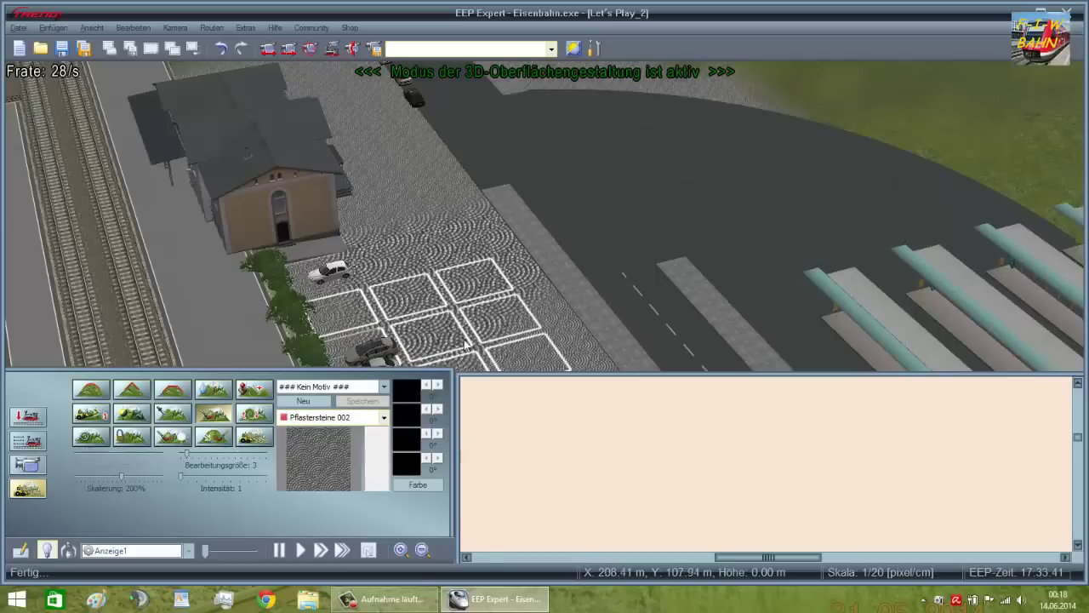
{"action": "right_click_drag", "start_coordinate": [466, 346], "coordinate": [454, 226]}
{"action": "scroll", "coordinate": [455, 222], "scroll_direction": "down", "scroll_amount": 3}
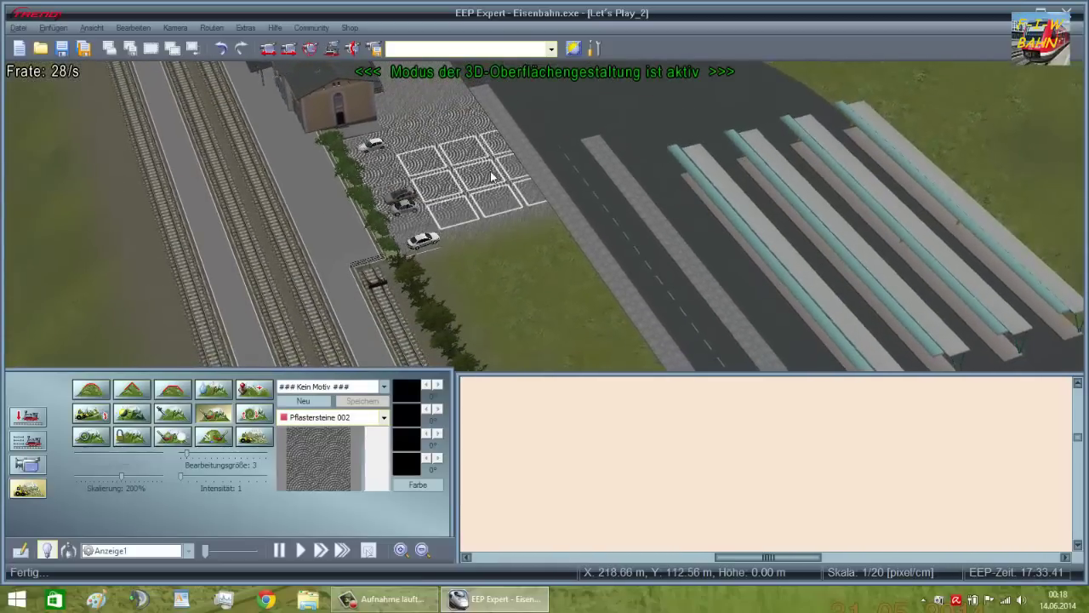
{"action": "scroll", "coordinate": [491, 176], "scroll_direction": "down", "scroll_amount": 5}
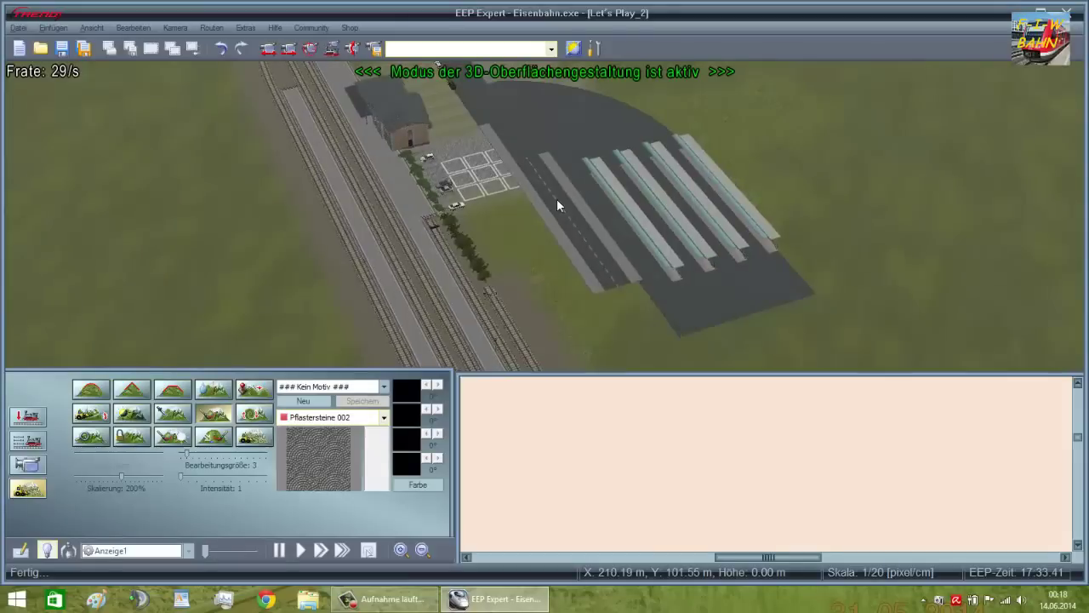
{"action": "scroll", "coordinate": [557, 205], "scroll_direction": "down", "scroll_amount": 2}
{"action": "scroll", "coordinate": [484, 156], "scroll_direction": "up", "scroll_amount": 4}
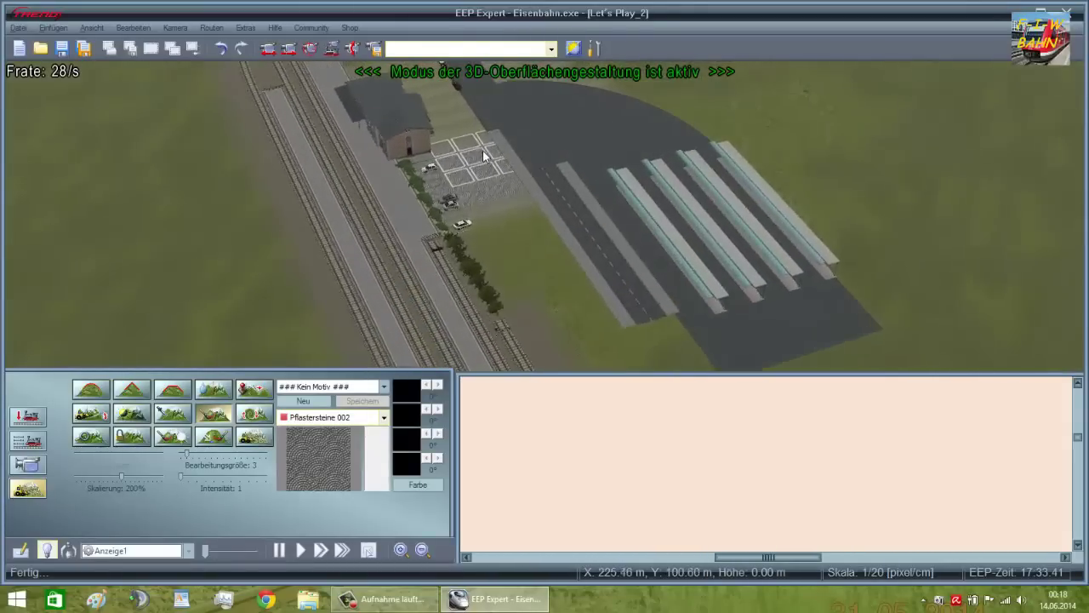
{"action": "scroll", "coordinate": [483, 150], "scroll_direction": "up", "scroll_amount": 2}
{"action": "left_click", "coordinate": [434, 93]}
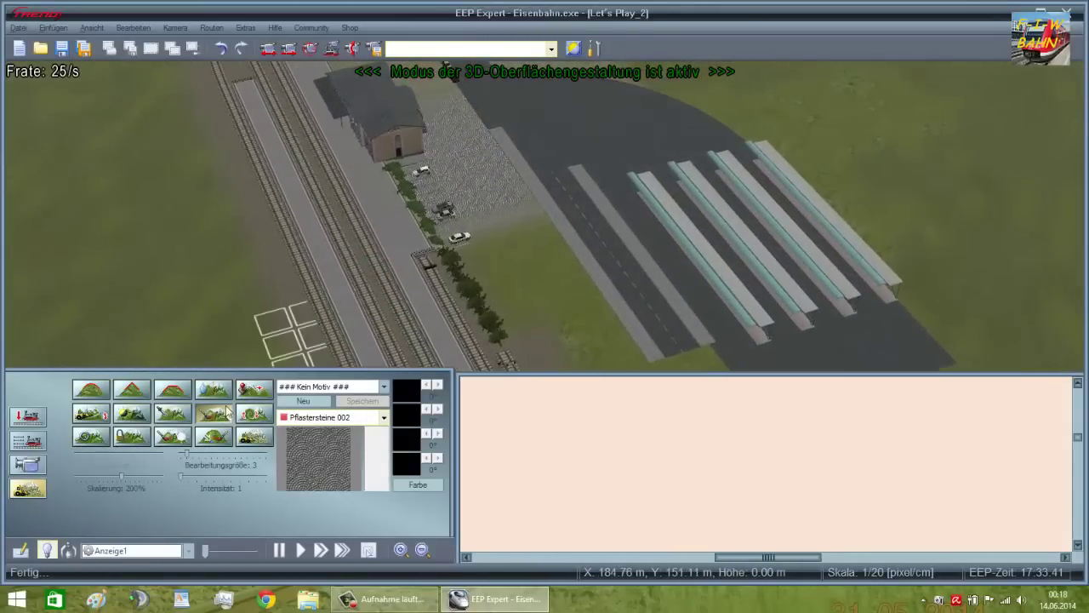
Step: Set the scaling of the Pflastersteine 002 paving texture to 100%
{"action": "left_click_drag", "start_coordinate": [121, 474], "coordinate": [119, 474]}
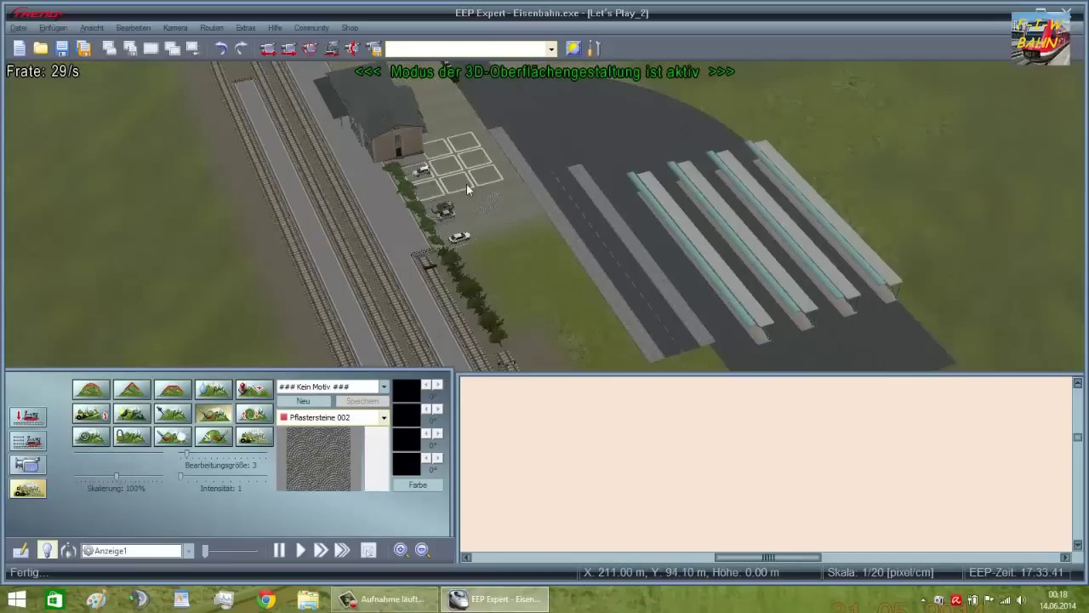
{"action": "right_click_drag", "start_coordinate": [549, 282], "coordinate": [740, 327]}
{"action": "scroll", "coordinate": [520, 235], "scroll_direction": "up", "scroll_amount": 4}
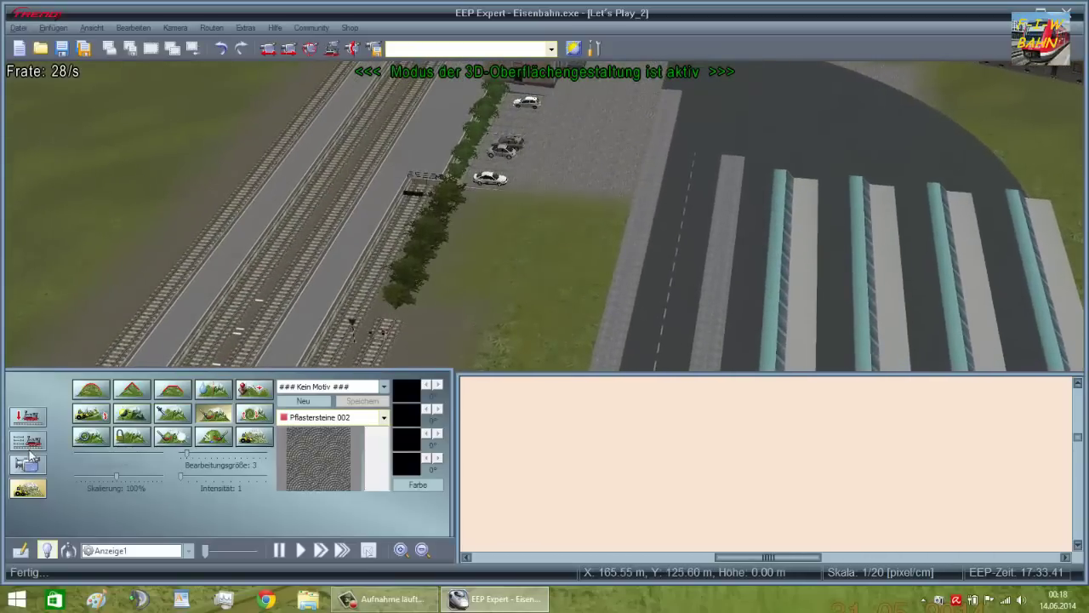
Step: Switch to vehicle control mode and examine the paved forecourt, the bus station edge and the apartment block from several angles
{"action": "left_click", "coordinate": [28, 441]}
{"action": "scroll", "coordinate": [528, 230], "scroll_direction": "up", "scroll_amount": 1}
{"action": "scroll", "coordinate": [432, 175], "scroll_direction": "down", "scroll_amount": 4}
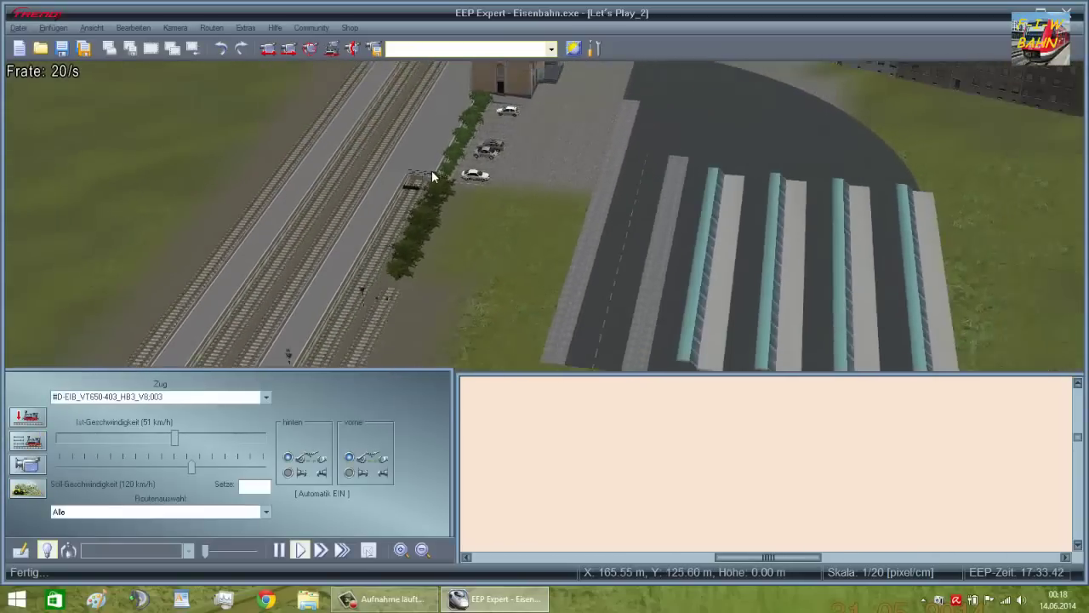
{"action": "scroll", "coordinate": [432, 175], "scroll_direction": "up", "scroll_amount": 4}
{"action": "left_click_drag", "start_coordinate": [500, 152], "coordinate": [1075, 230]}
{"action": "right_click_drag", "start_coordinate": [1074, 231], "coordinate": [452, 197]}
{"action": "scroll", "coordinate": [452, 196], "scroll_direction": "up", "scroll_amount": 5}
{"action": "left_click_drag", "start_coordinate": [482, 354], "coordinate": [477, 251]}
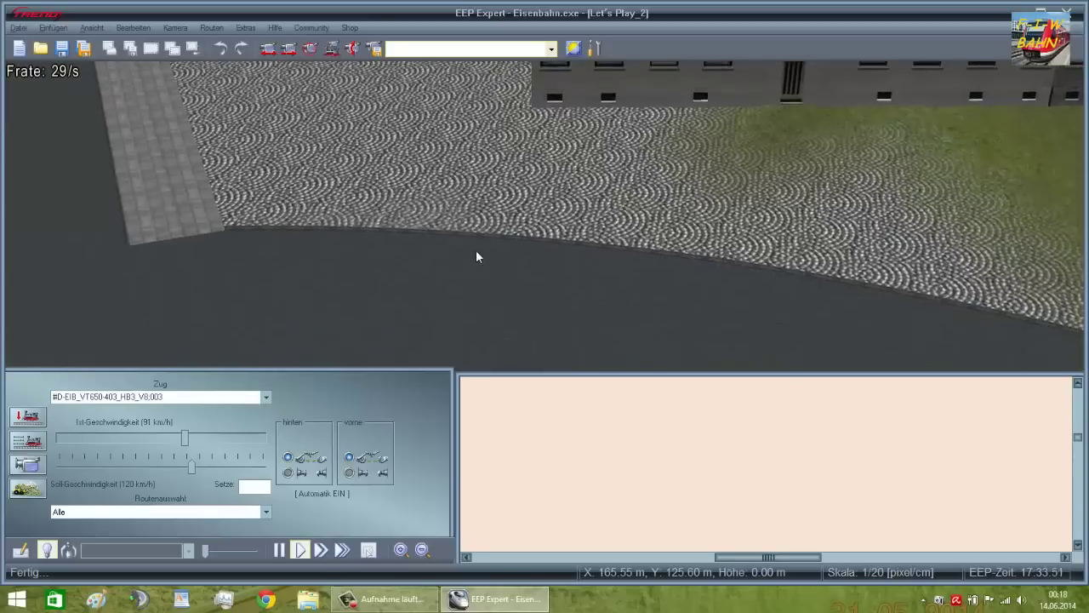
{"action": "scroll", "coordinate": [522, 197], "scroll_direction": "down", "scroll_amount": 4}
{"action": "right_click_drag", "start_coordinate": [485, 202], "coordinate": [12, 262]}
{"action": "left_click_drag", "start_coordinate": [765, 353], "coordinate": [729, 243]}
{"action": "right_click_drag", "start_coordinate": [729, 243], "coordinate": [665, 8]}
{"action": "scroll", "coordinate": [697, 103], "scroll_direction": "down", "scroll_amount": 4}
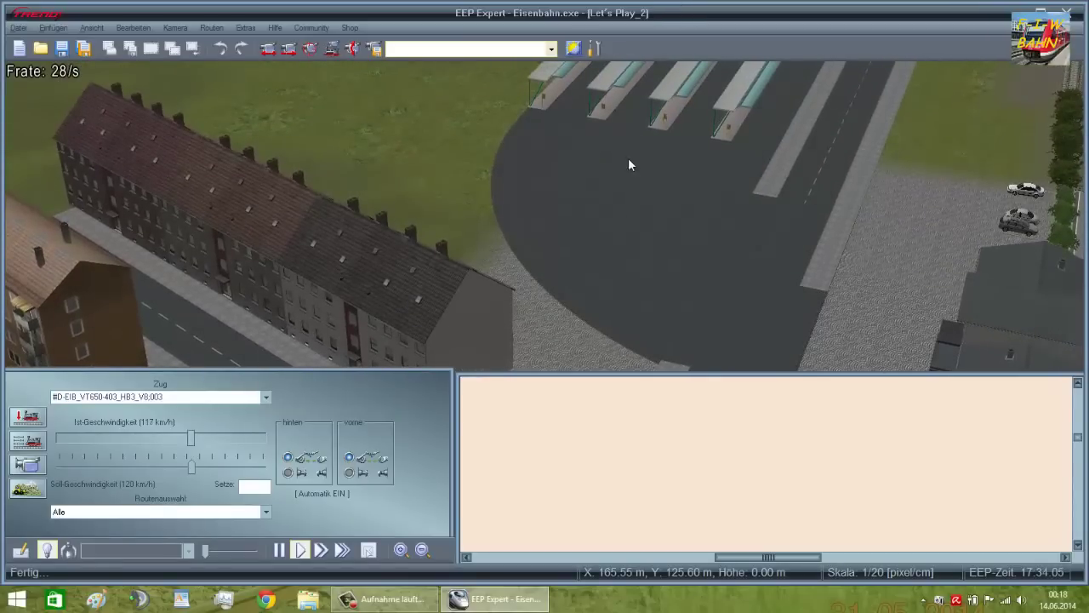
{"action": "scroll", "coordinate": [572, 342], "scroll_direction": "down", "scroll_amount": 3}
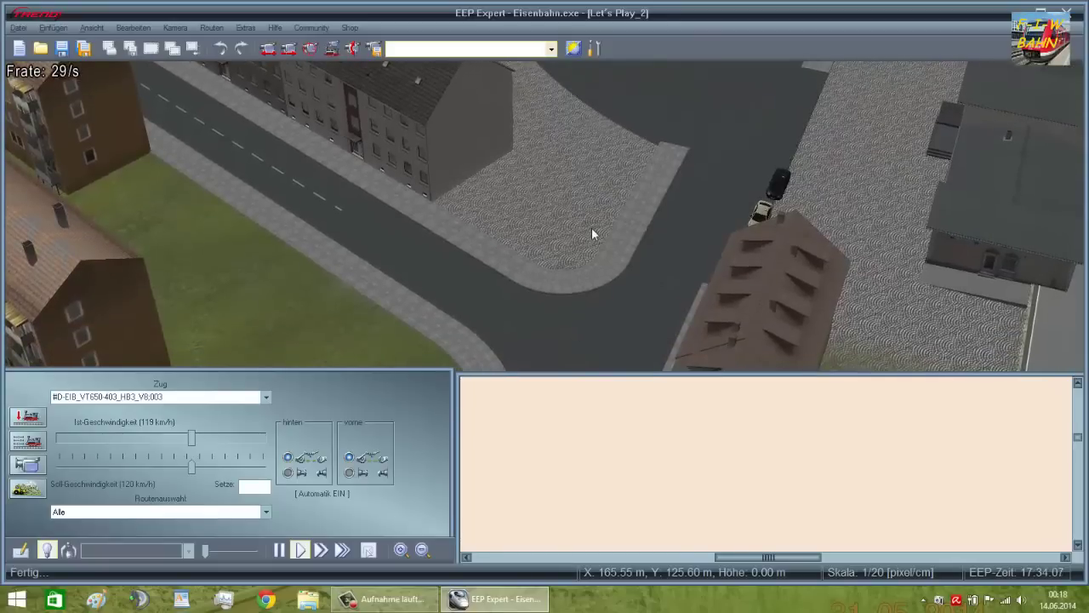
{"action": "mouse_move", "coordinate": [583, 2]}
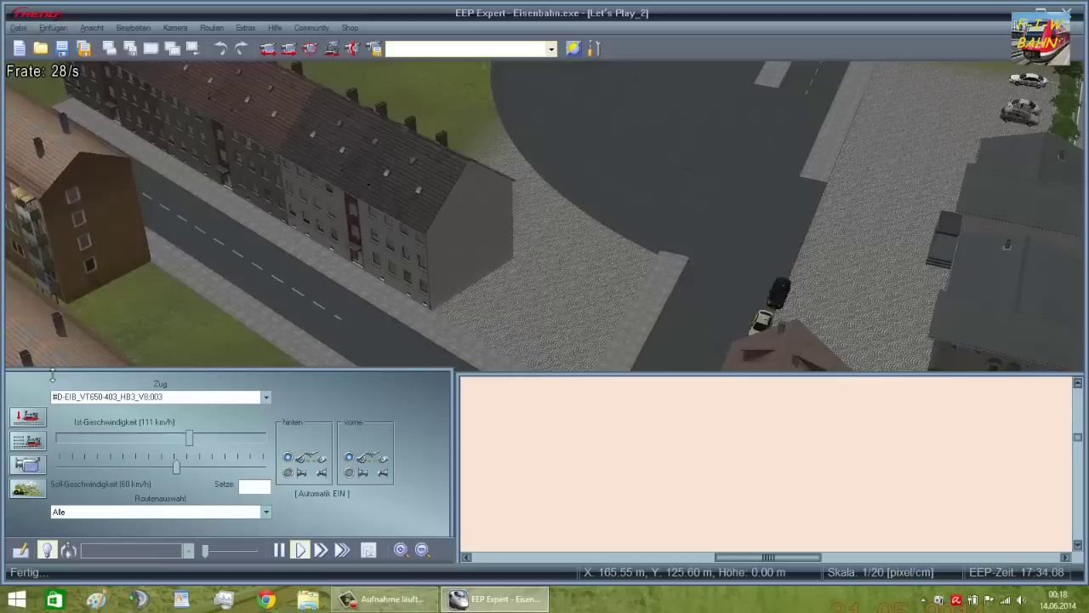
Step: Switch to 3D object editing and delete the apartment block section that stands next to the paved area
{"action": "left_click", "coordinate": [41, 420]}
{"action": "left_click", "coordinate": [400, 176]}
{"action": "key", "text": "Left"}
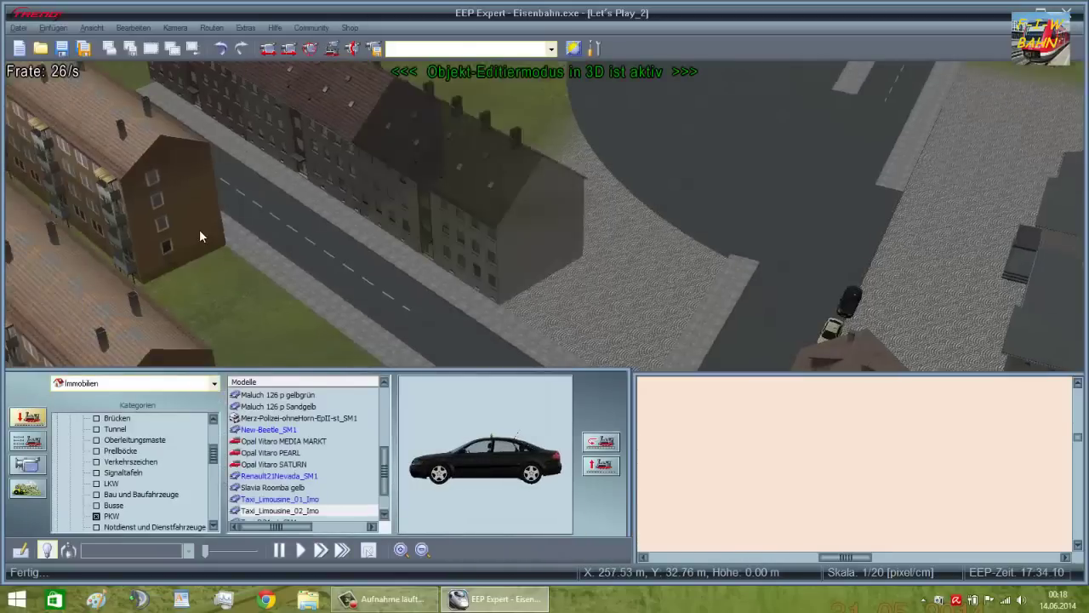
{"action": "scroll", "coordinate": [460, 314], "scroll_direction": "up", "scroll_amount": 1}
{"action": "key", "text": "Delete"}
{"action": "scroll", "coordinate": [674, 289], "scroll_direction": "up", "scroll_amount": 1}
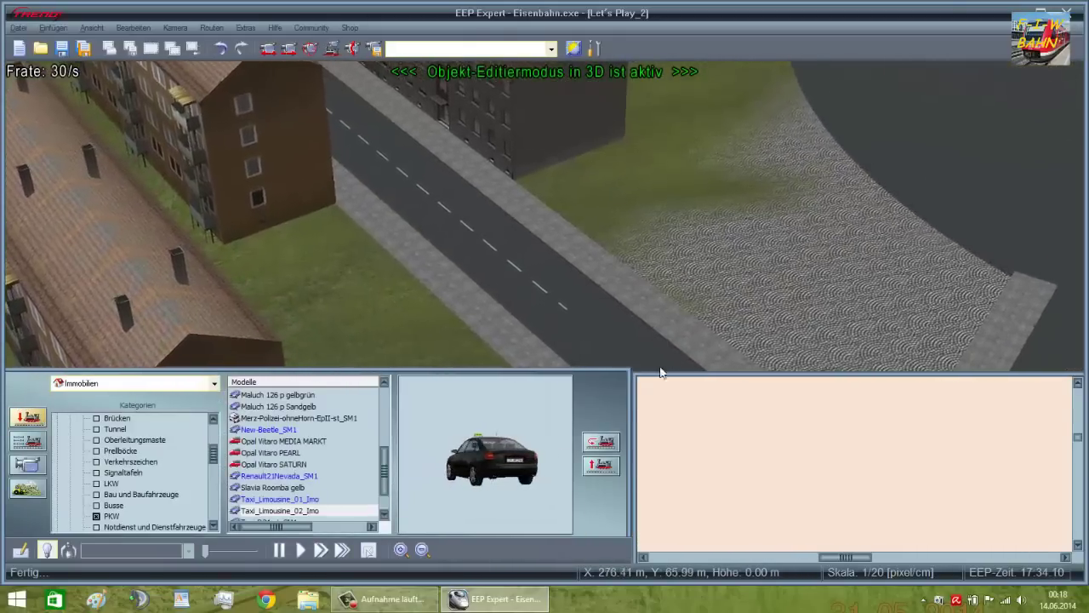
{"action": "key", "text": "Down"}
{"action": "scroll", "coordinate": [716, 233], "scroll_direction": "down", "scroll_amount": 2}
{"action": "mouse_move", "coordinate": [1087, 252]}
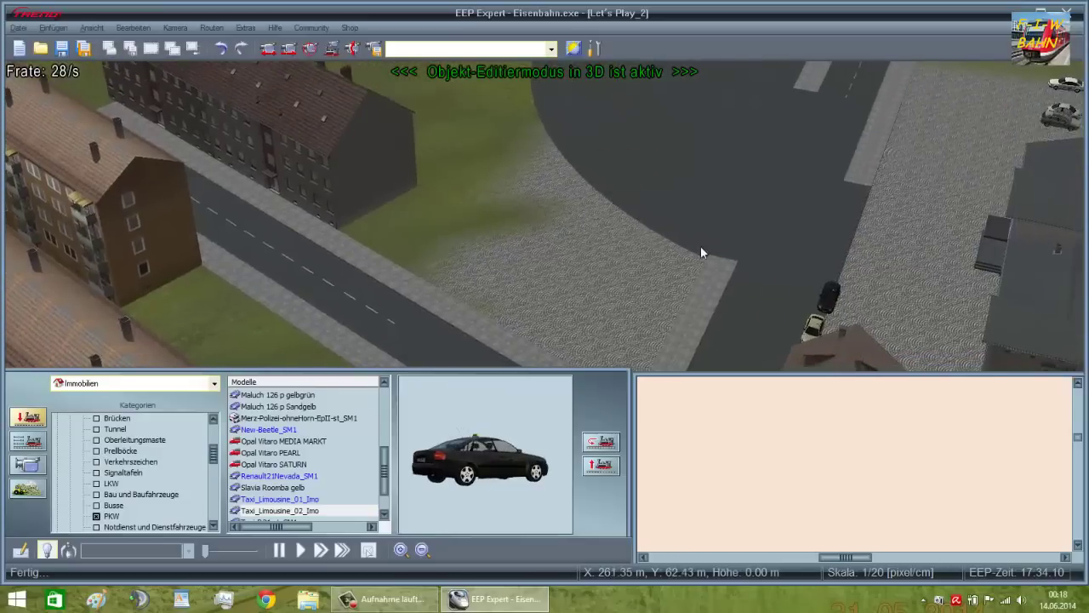
Step: Add a straight Stadtstr-OM-ohne-GW_NP1 road in the 2D plan beside the bus station curve
{"action": "mouse_move", "coordinate": [491, 1]}
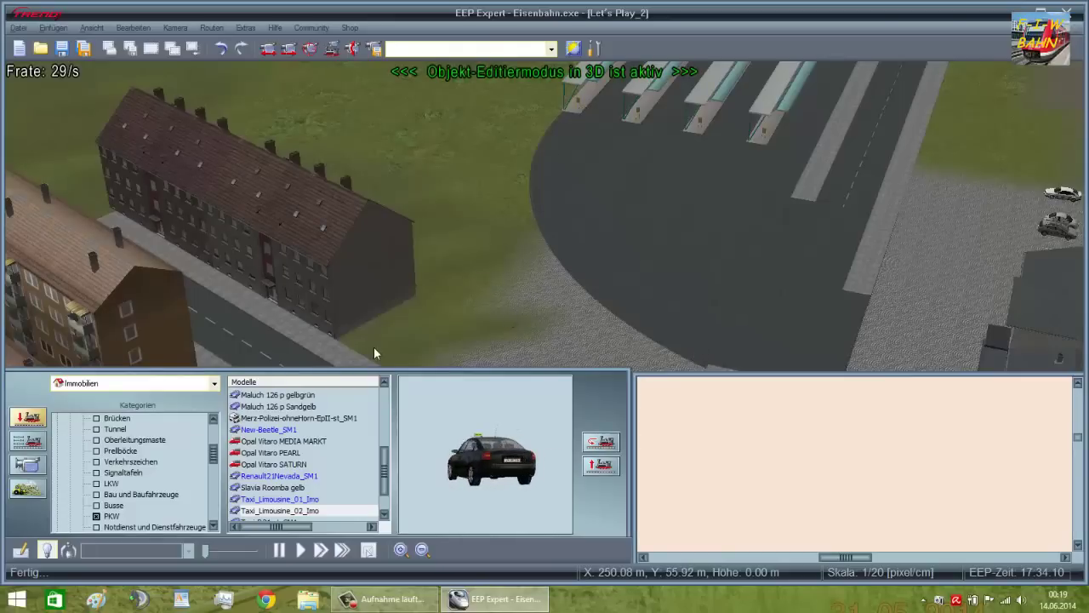
{"action": "mouse_move", "coordinate": [1086, 297]}
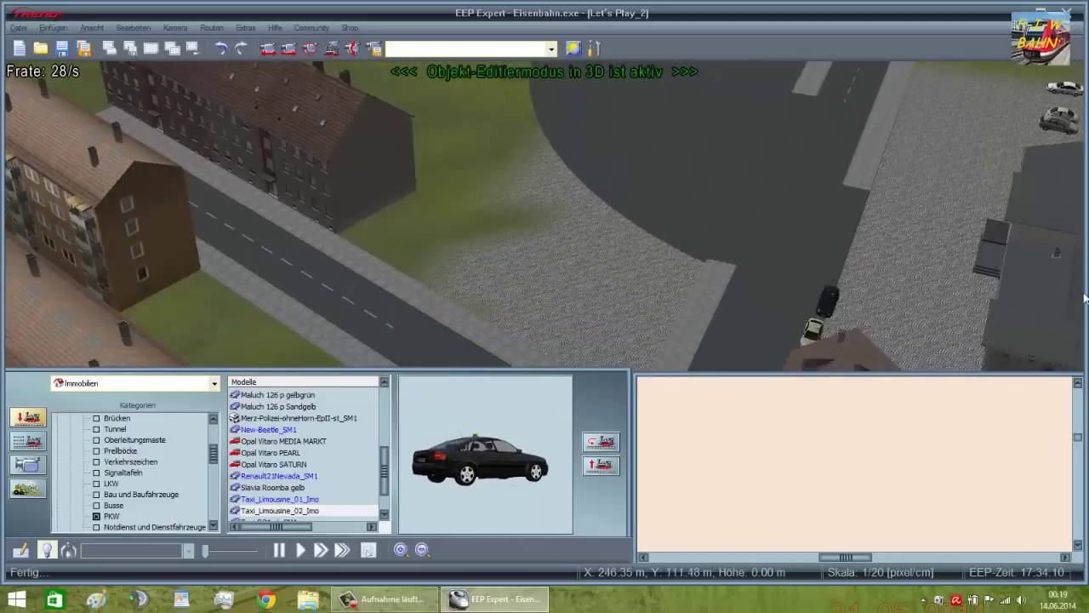
{"action": "scroll", "coordinate": [447, 262], "scroll_direction": "up", "scroll_amount": 3}
{"action": "scroll", "coordinate": [449, 262], "scroll_direction": "up", "scroll_amount": 3}
{"action": "left_click", "coordinate": [678, 205]}
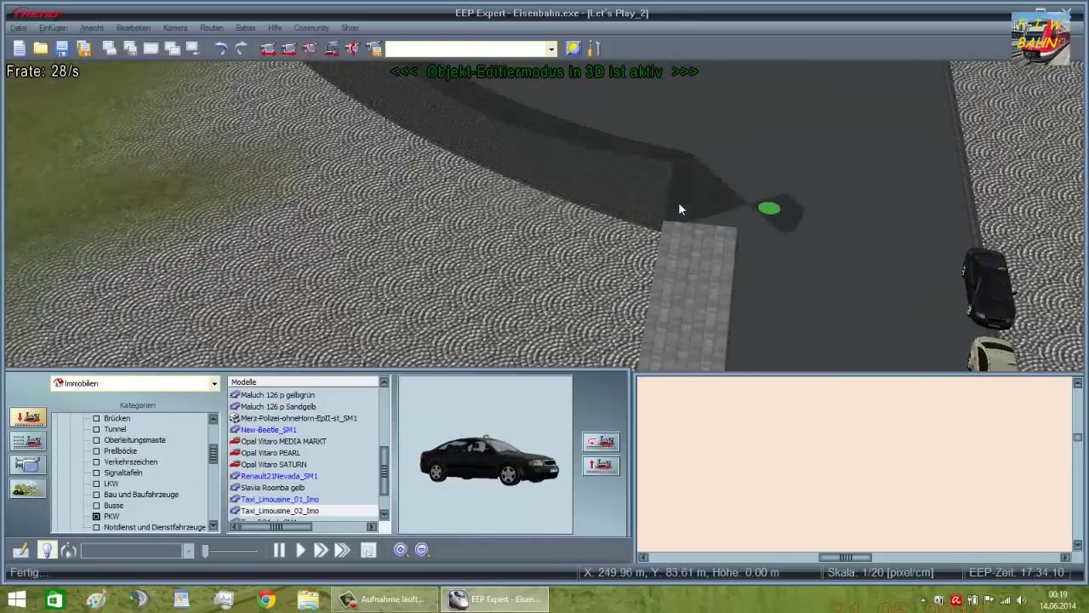
{"action": "right_click", "coordinate": [603, 178]}
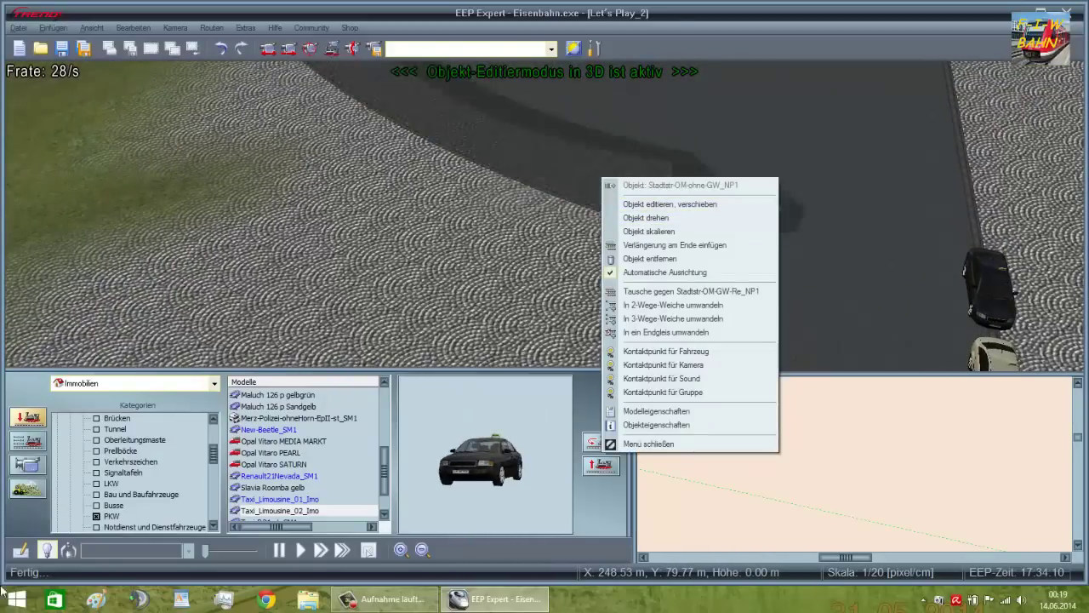
{"action": "left_click", "coordinate": [645, 218]}
{"action": "left_click", "coordinate": [21, 550]}
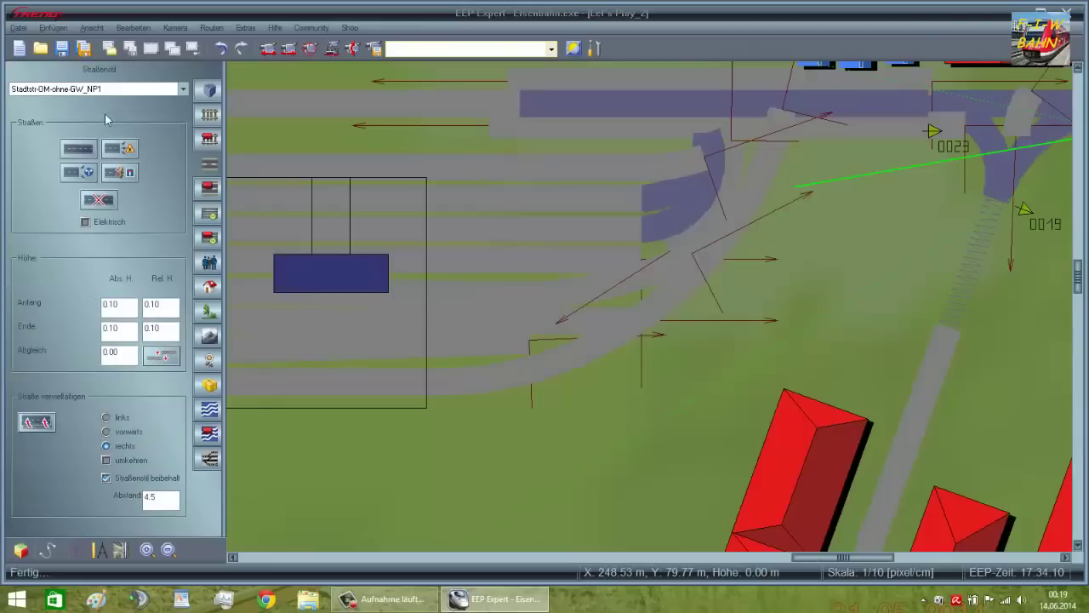
{"action": "left_click", "coordinate": [614, 449]}
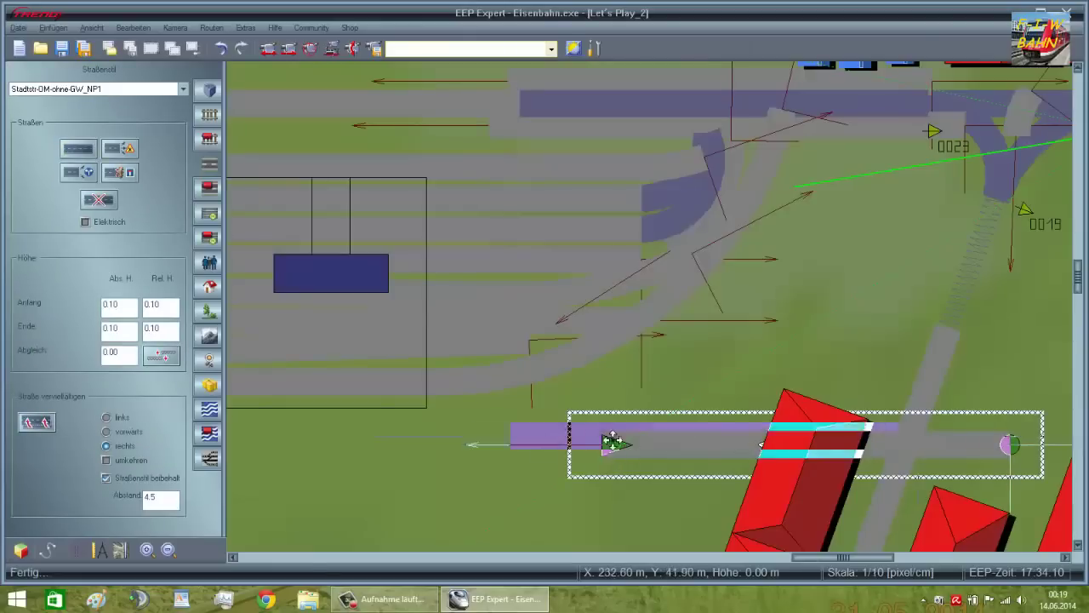
{"action": "left_click_drag", "start_coordinate": [613, 440], "coordinate": [535, 448]}
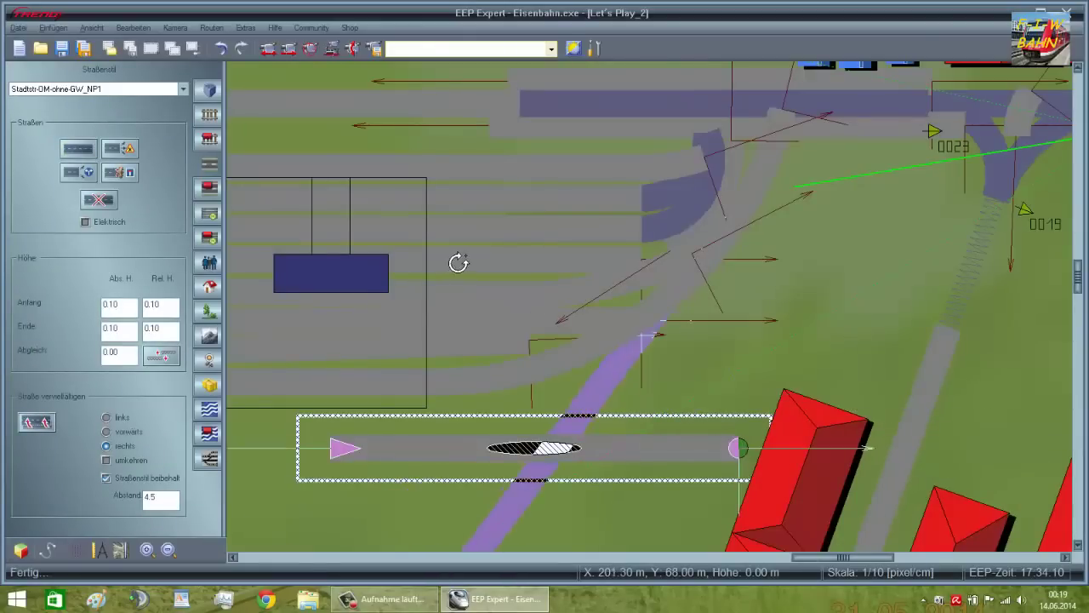
Step: Rotate the new road diagonally in the 2D plan and move it onto the curved edge of the bus station
{"action": "left_click_drag", "start_coordinate": [458, 229], "coordinate": [460, 230]}
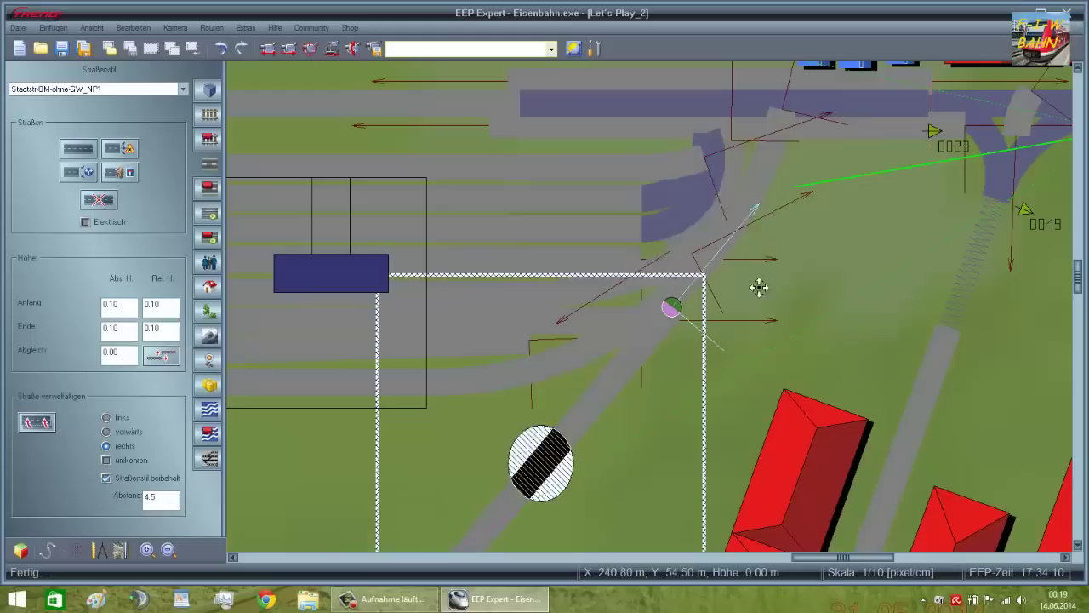
{"action": "left_click_drag", "start_coordinate": [828, 246], "coordinate": [827, 245]}
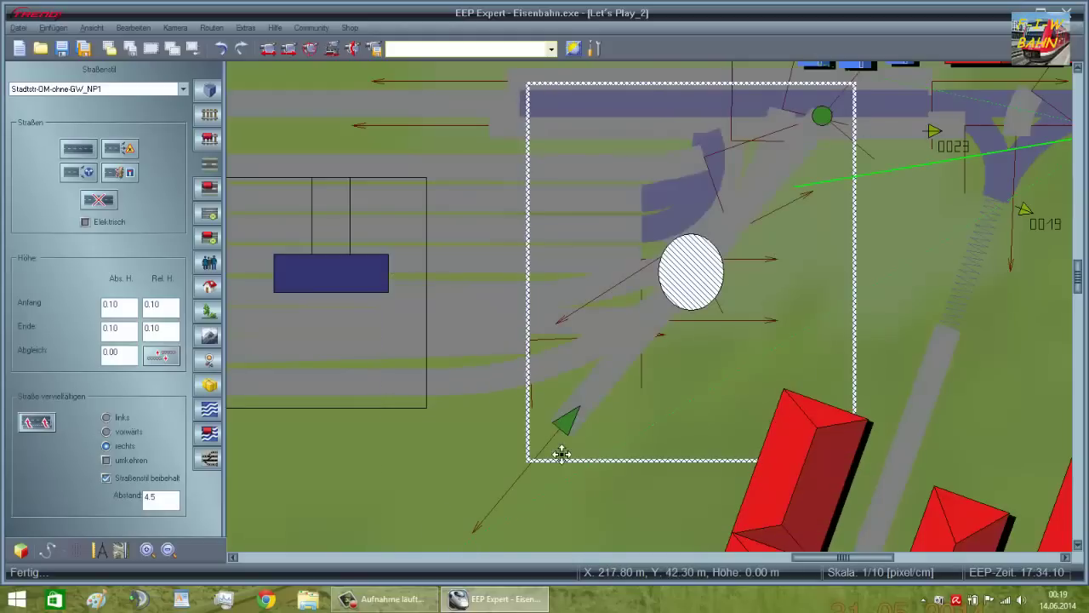
{"action": "left_click_drag", "start_coordinate": [648, 371], "coordinate": [651, 369]}
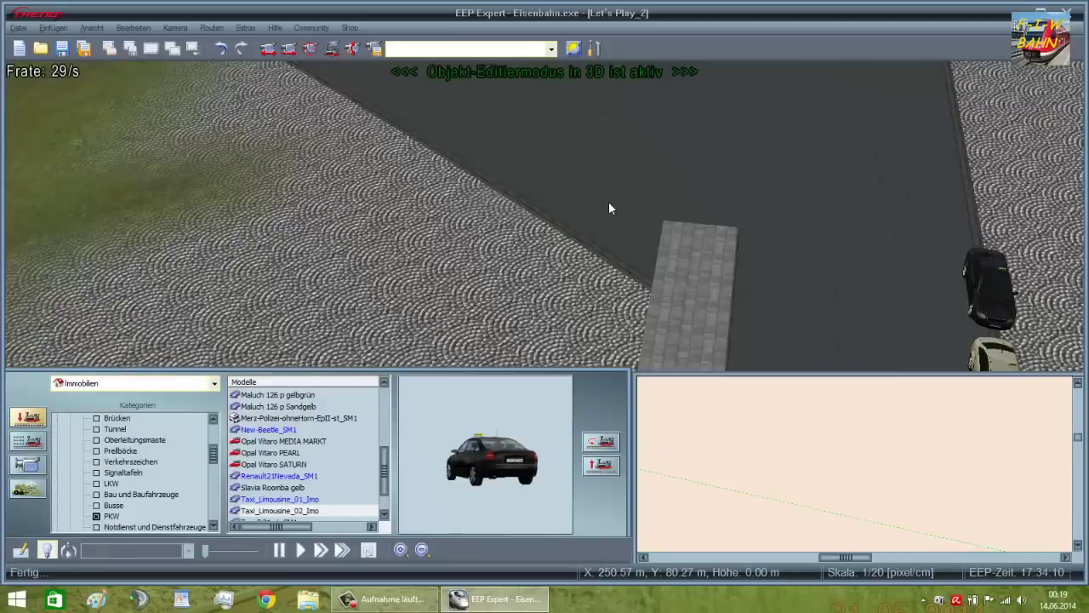
Step: Move the diagonal road piece in the 3D view so it lies along the paving beside the sidewalk end
{"action": "right_click_drag", "start_coordinate": [607, 202], "coordinate": [492, 3]}
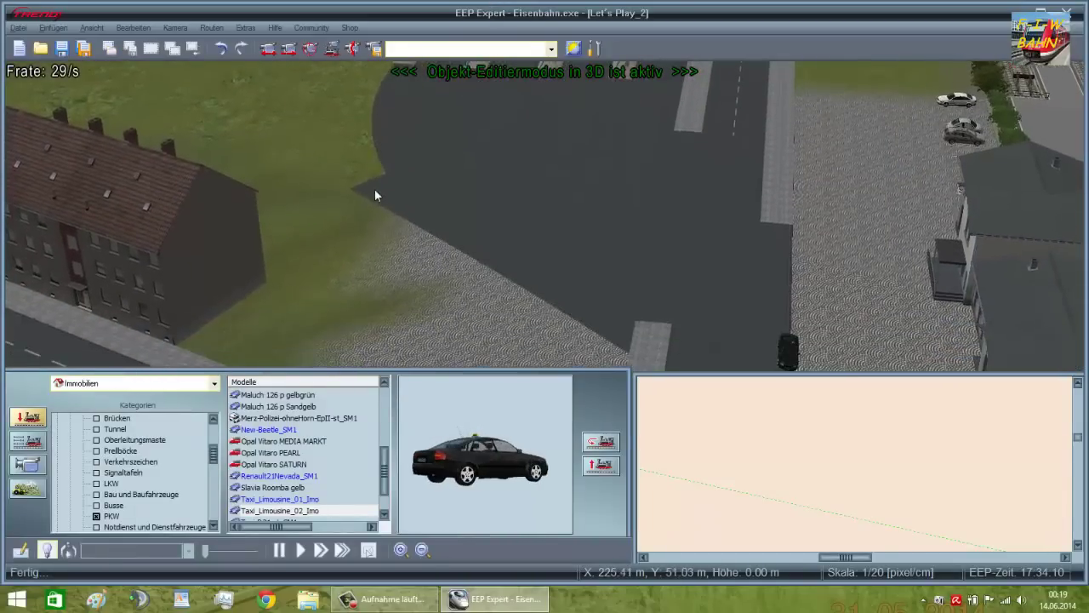
{"action": "right_click", "coordinate": [374, 189]}
{"action": "left_click", "coordinate": [411, 216]}
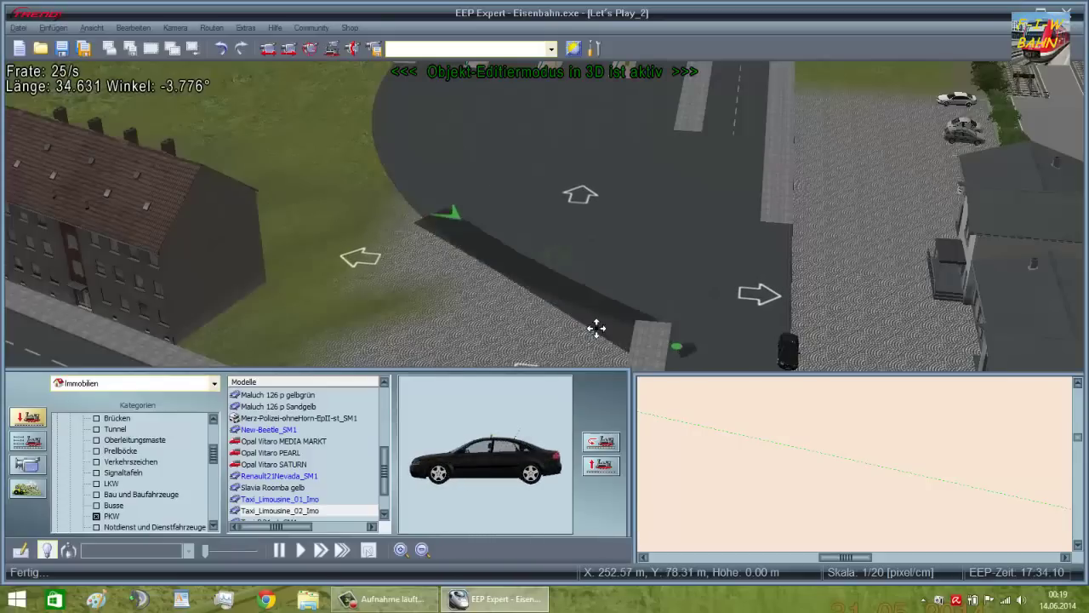
{"action": "left_click_drag", "start_coordinate": [609, 314], "coordinate": [547, 329]}
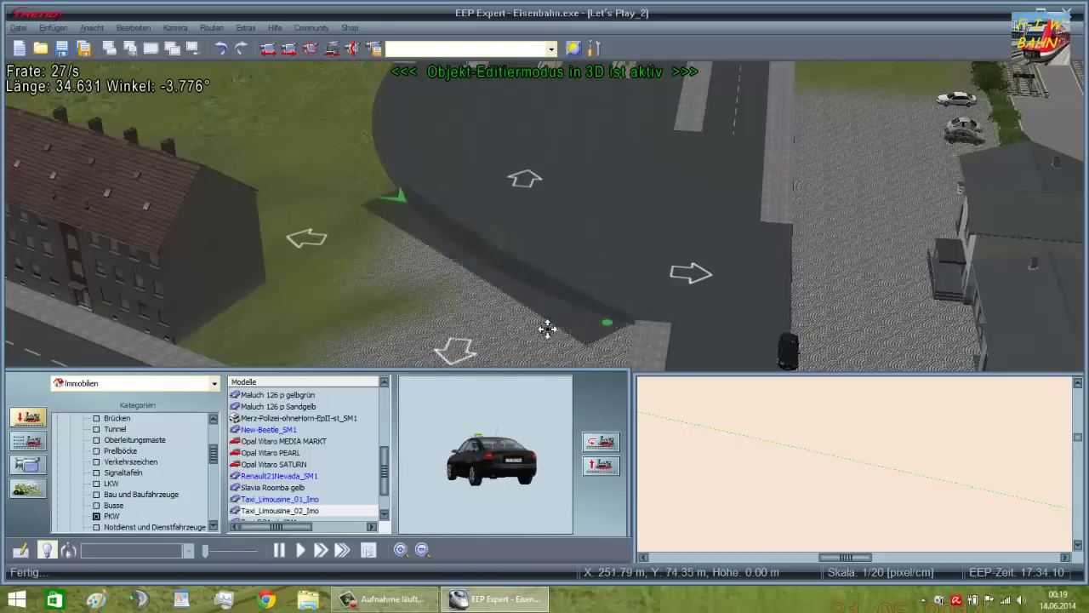
Step: Rotate the road piece toward the apartment block and reshape its end to a length of about 40.8 and an angle of about -4.3°
{"action": "right_click", "coordinate": [475, 293]}
{"action": "left_click", "coordinate": [507, 322]}
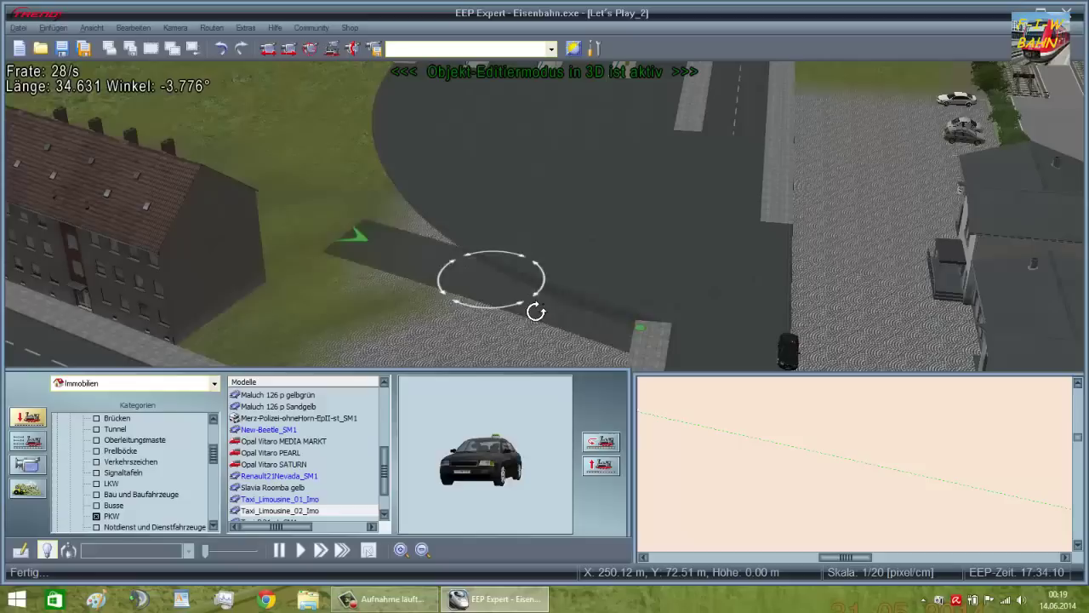
{"action": "right_click", "coordinate": [528, 300]}
{"action": "left_click", "coordinate": [566, 311]}
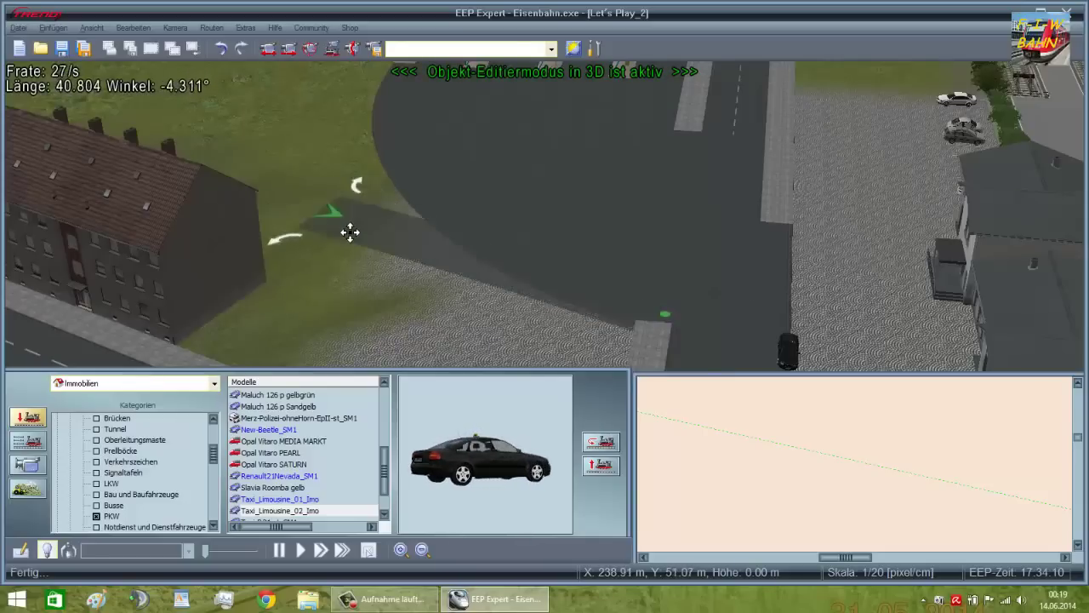
Step: Try adding an extension road at the piece's far end behind the apartment block, and delete that extension
{"action": "right_click_drag", "start_coordinate": [337, 69], "coordinate": [341, 122]}
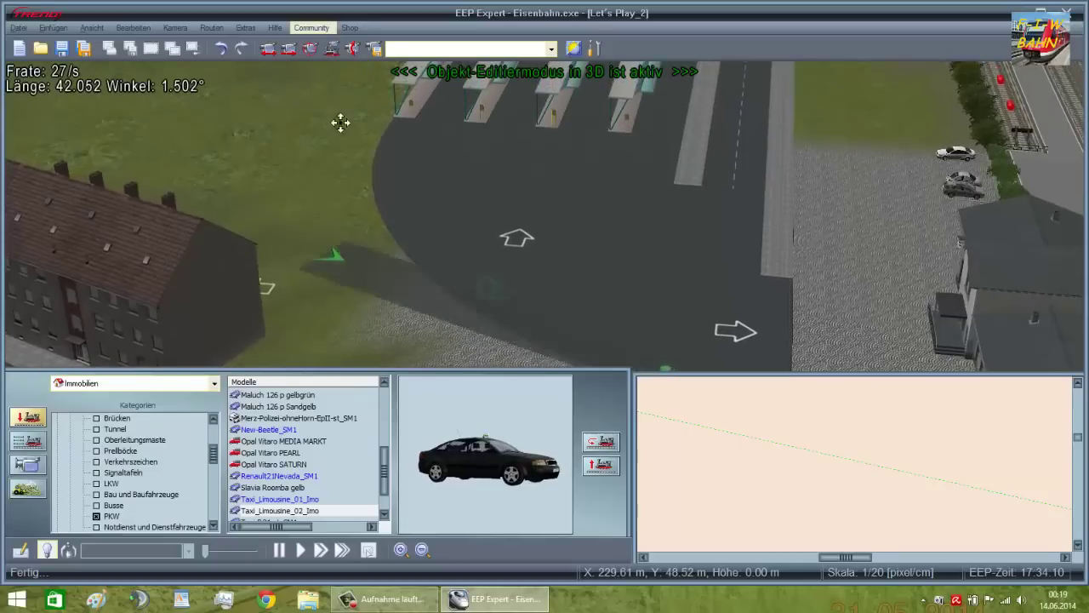
{"action": "key", "text": "Insert"}
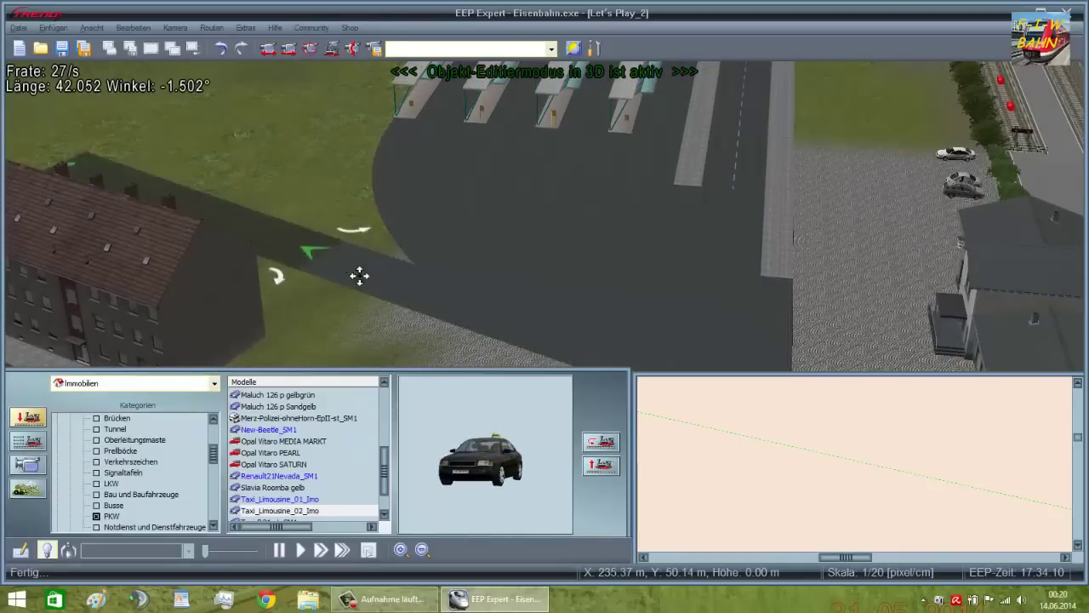
{"action": "left_click", "coordinate": [377, 294]}
{"action": "left_click", "coordinate": [312, 246]}
{"action": "key", "text": "Delete"}
Step: Reshape the end of the diagonal road piece beside the bus station to a length of about 38.1 and an angle of about 2.9°
{"action": "left_click", "coordinate": [347, 269]}
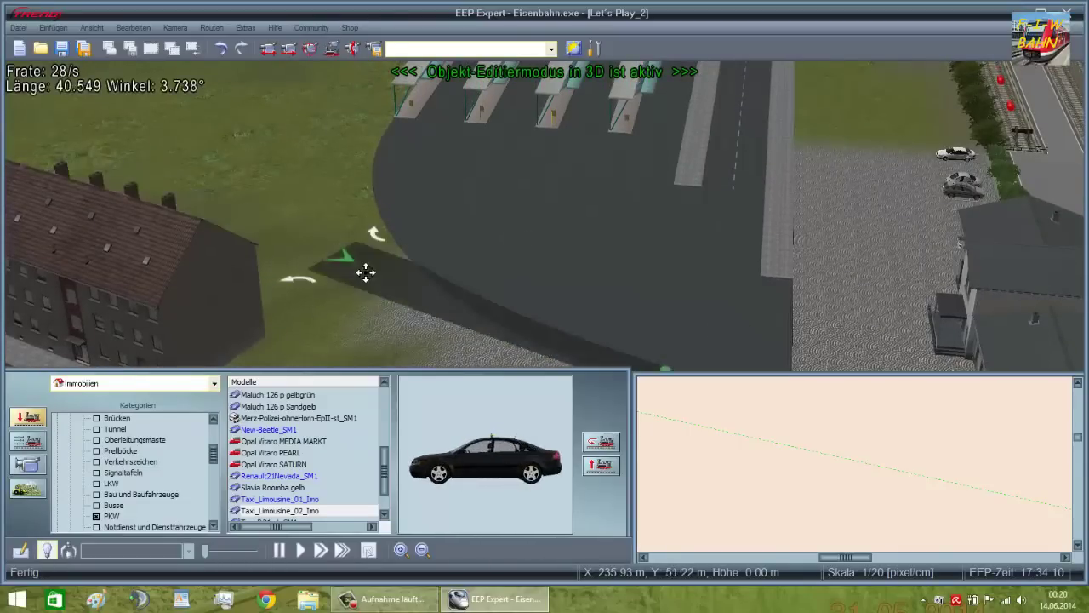
{"action": "right_click_drag", "start_coordinate": [458, 304], "coordinate": [431, 143]}
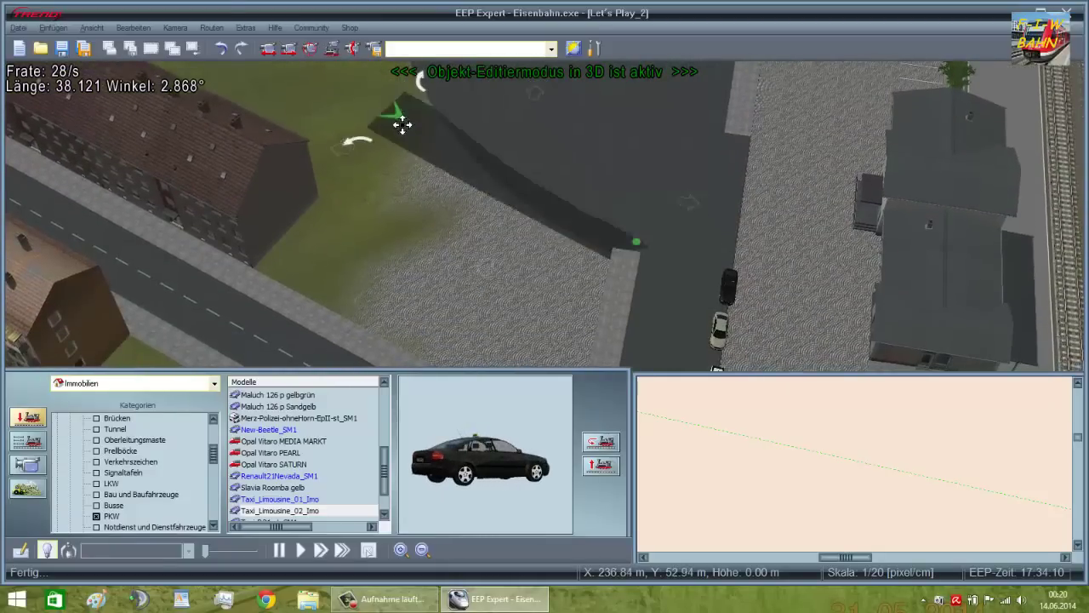
{"action": "left_click_drag", "start_coordinate": [642, 255], "coordinate": [540, 219]}
Step: Remove the diagonal road piece from the bus station's curved edge
{"action": "key", "text": "Delete"}
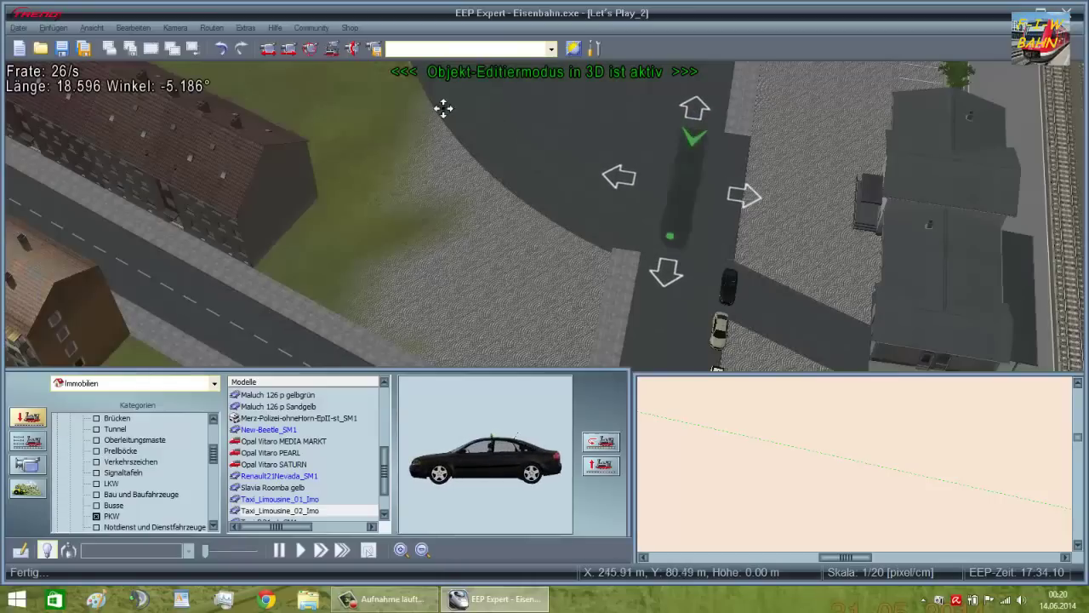
{"action": "left_click", "coordinate": [674, 237]}
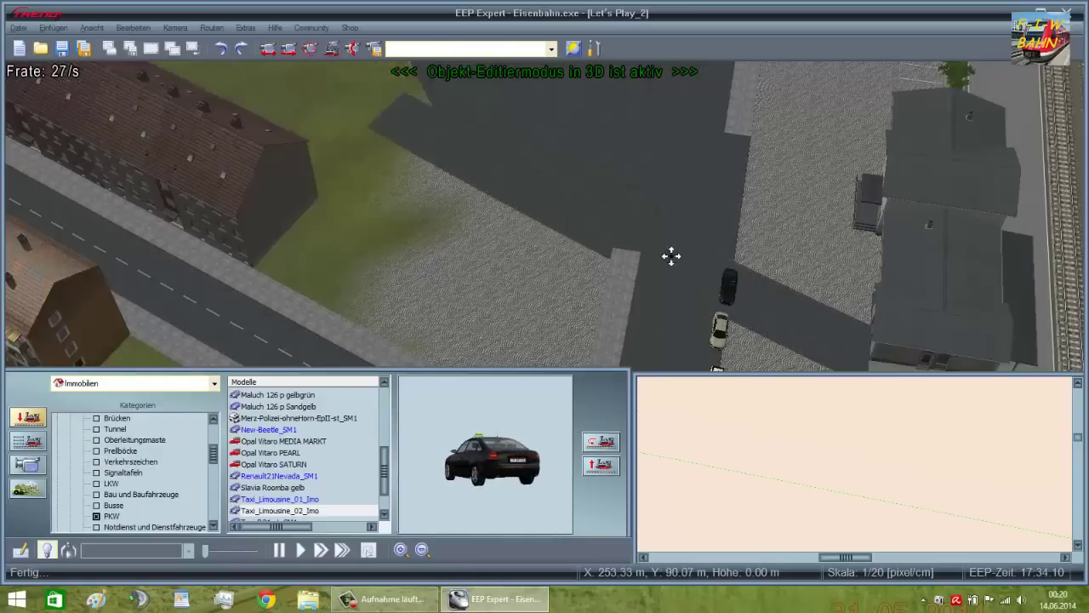
{"action": "key", "text": "Delete"}
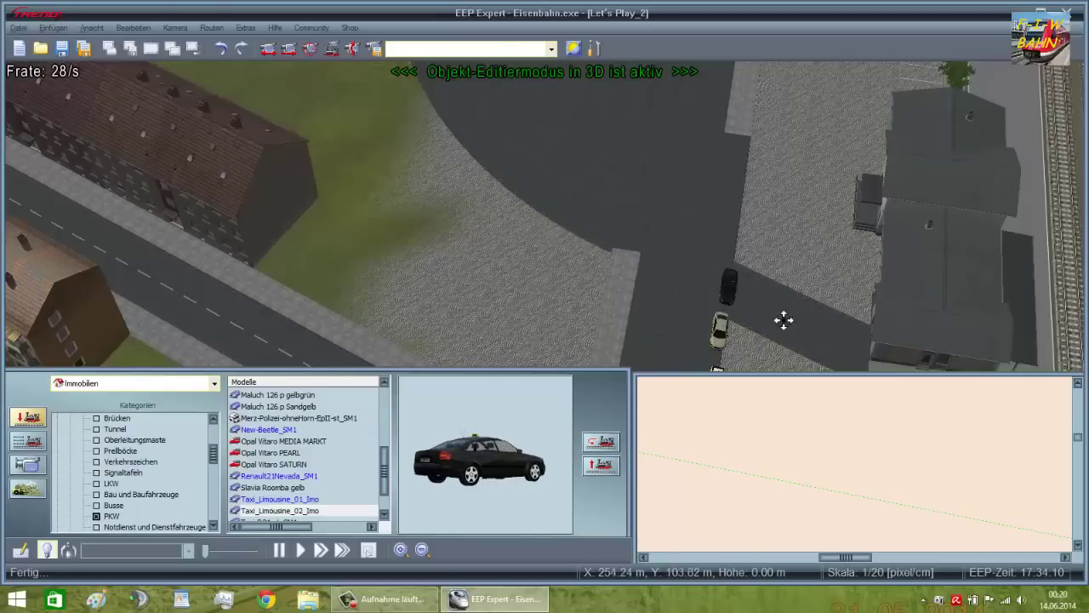
Step: Move the diagonal road piece beside the parked taxis onto the bus station's curved edge, and delete the piece selected beside the taxis
{"action": "left_click", "coordinate": [784, 319]}
{"action": "left_click_drag", "start_coordinate": [782, 316], "coordinate": [887, 333]}
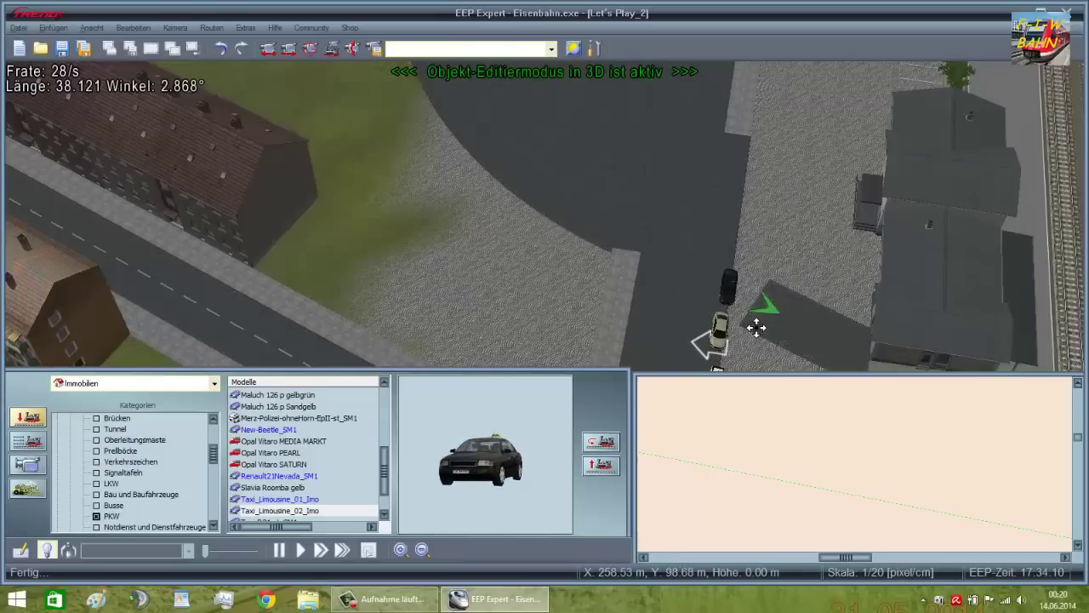
{"action": "left_click_drag", "start_coordinate": [756, 327], "coordinate": [501, 195]}
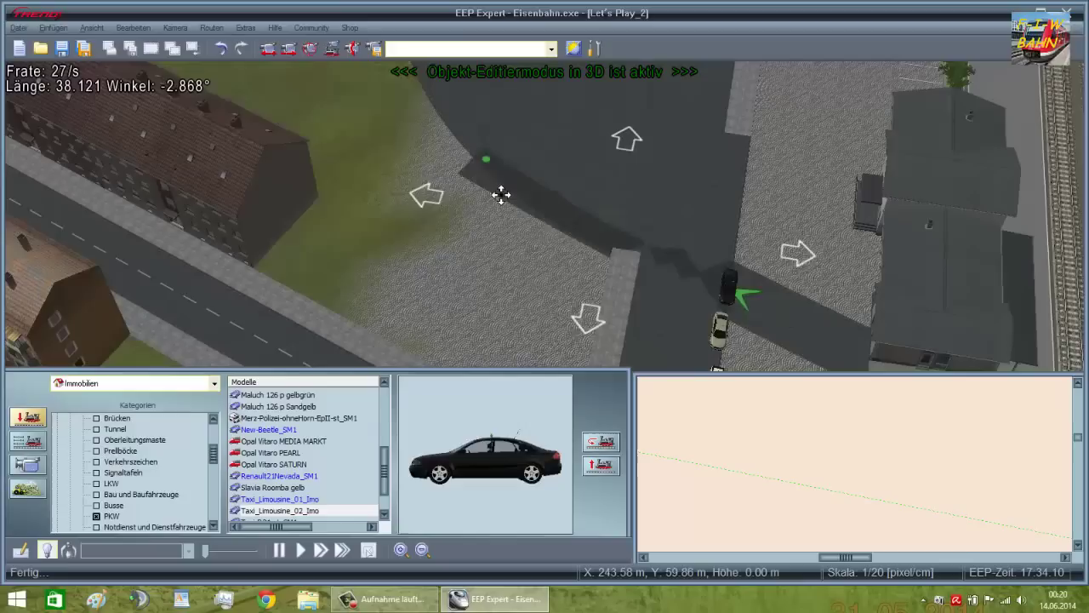
{"action": "left_click", "coordinate": [770, 302]}
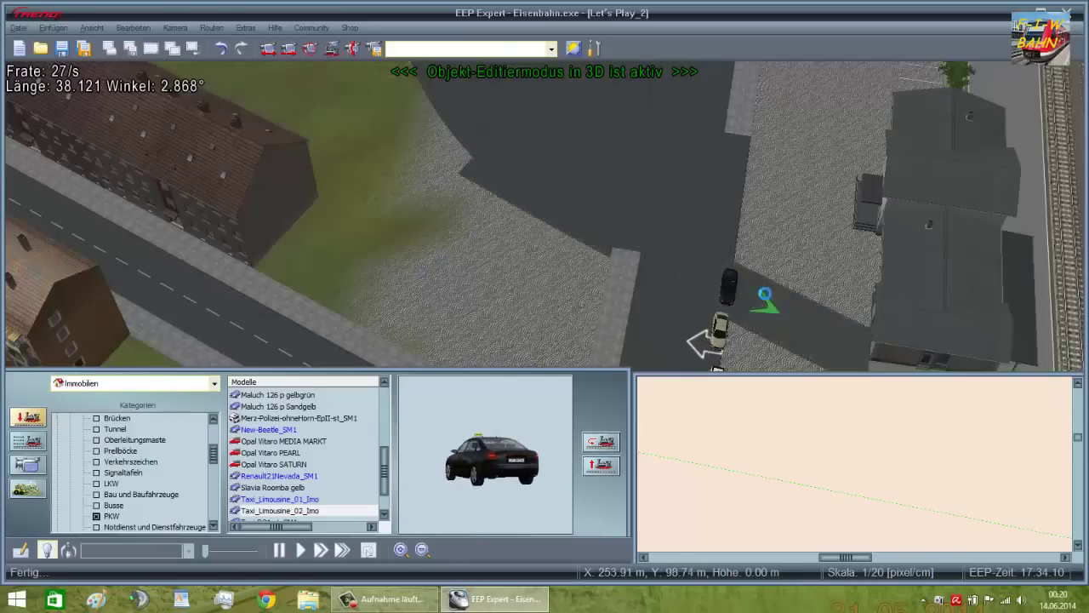
{"action": "key", "text": "Delete"}
Step: Stretch the diagonal road piece's far end toward the apartment block to a length of about 46.4 and an angle of about -4.4°
{"action": "left_click", "coordinate": [743, 305]}
{"action": "left_click_drag", "start_coordinate": [742, 307], "coordinate": [693, 281]}
{"action": "scroll", "coordinate": [545, 290], "scroll_direction": "up", "scroll_amount": 6}
{"action": "left_click_drag", "start_coordinate": [457, 321], "coordinate": [366, 272]}
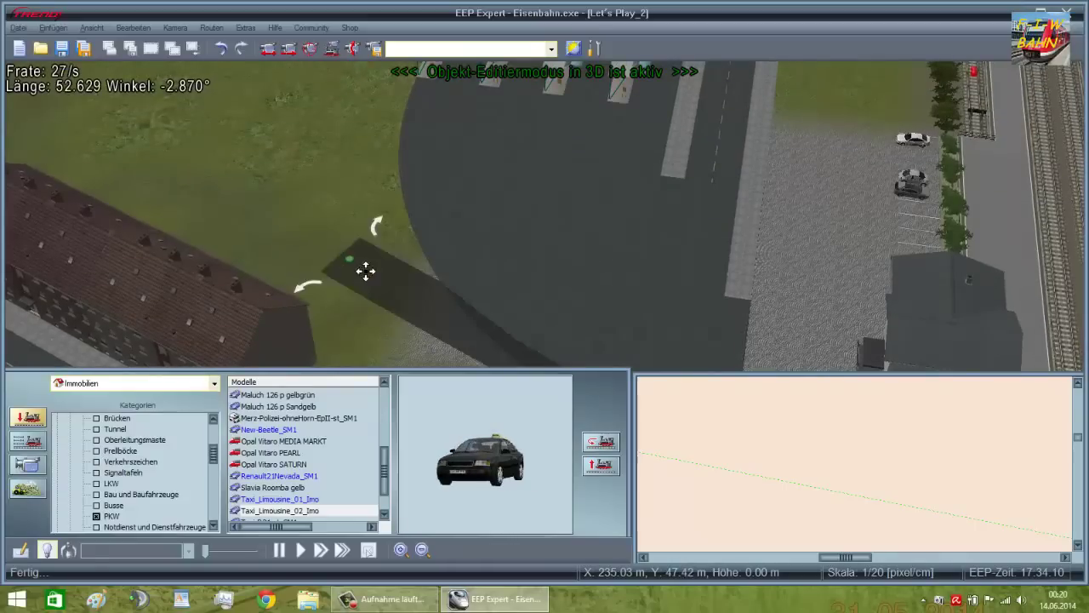
Step: Check the diagonal road piece's height values in its object properties
{"action": "right_click", "coordinate": [402, 283]}
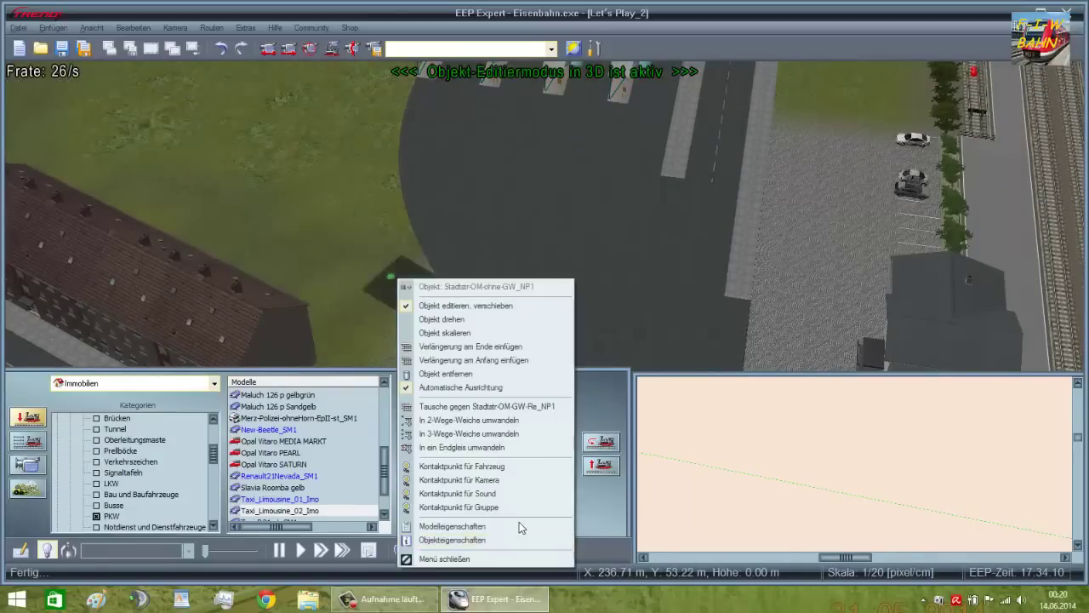
{"action": "left_click", "coordinate": [479, 542]}
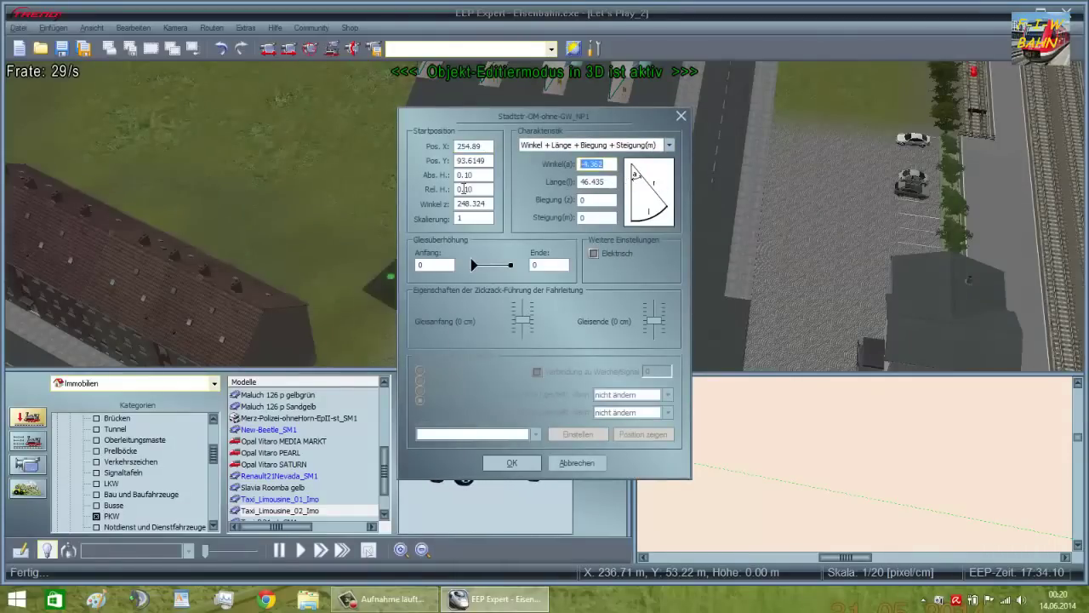
{"action": "key", "text": "Return"}
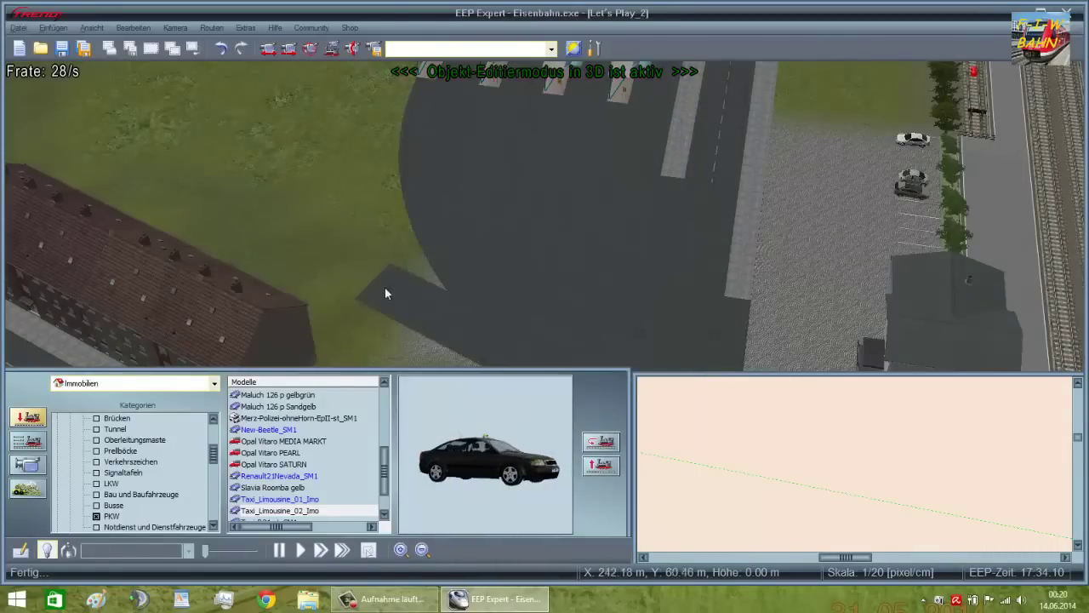
Step: Add a straight extension road at the diagonal piece's far end, running behind the apartment block
{"action": "double_click", "coordinate": [383, 287]}
{"action": "right_click_drag", "start_coordinate": [219, 219], "coordinate": [456, 165]}
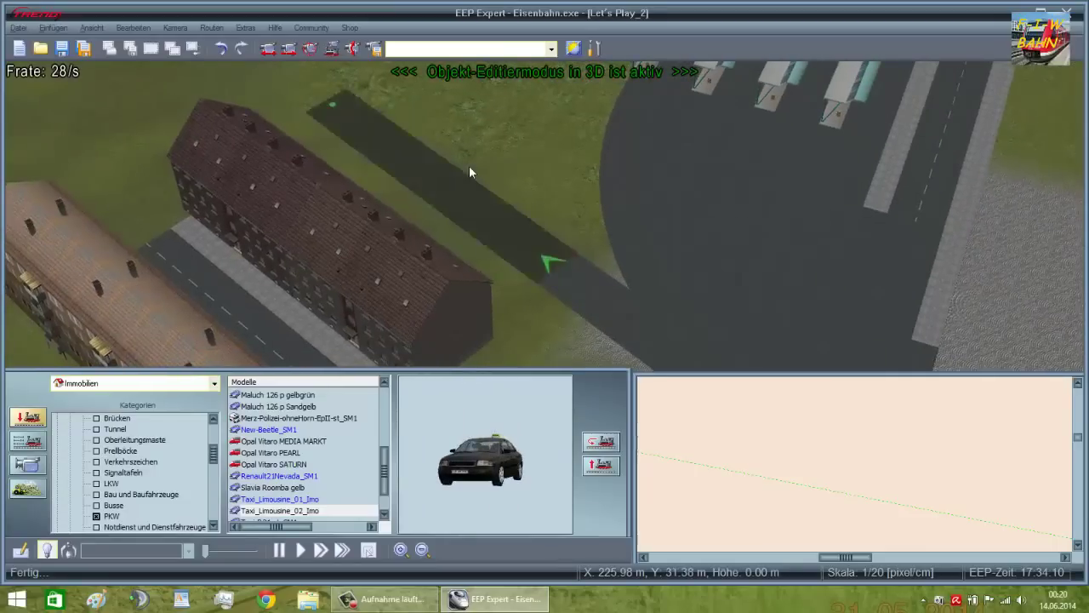
{"action": "right_click", "coordinate": [475, 207]}
{"action": "left_click", "coordinate": [500, 244]}
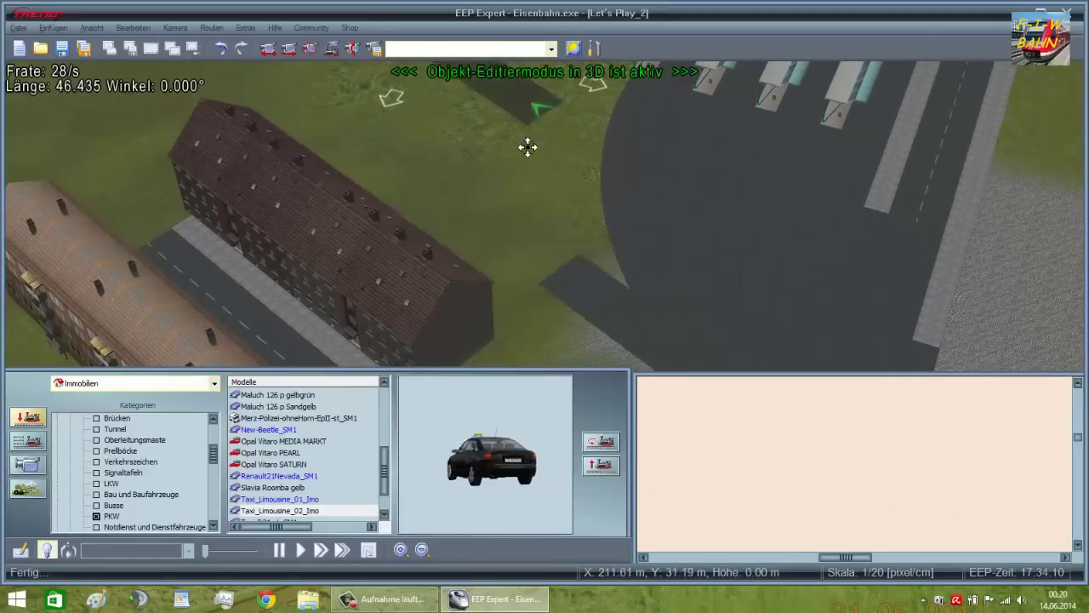
{"action": "left_click_drag", "start_coordinate": [528, 147], "coordinate": [522, 188]}
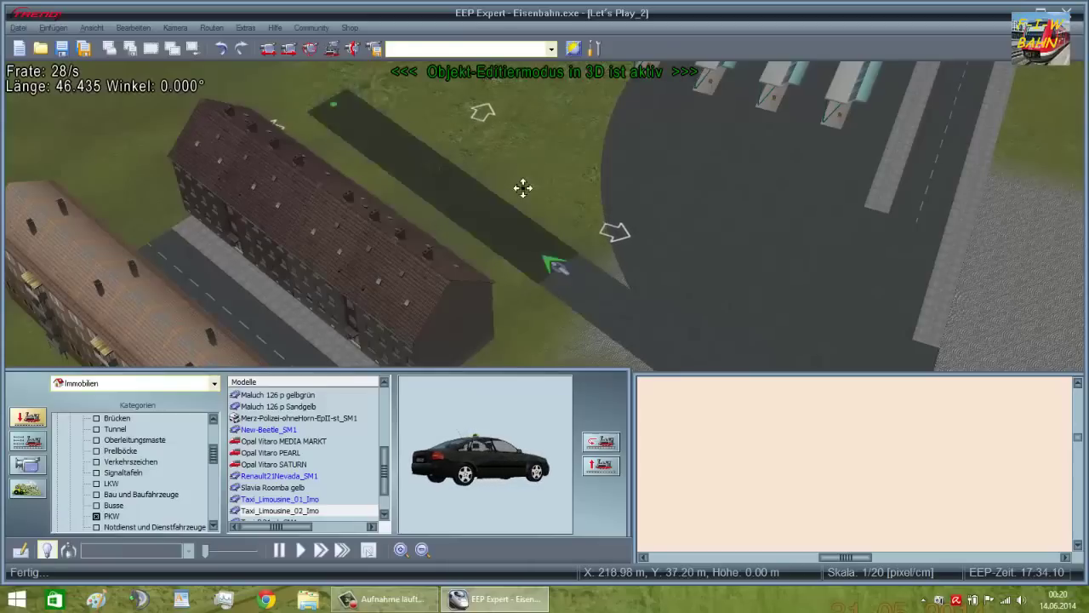
Step: Rotate the extension road behind the apartment block by changing its Z angle in the object properties
{"action": "right_click", "coordinate": [497, 236]}
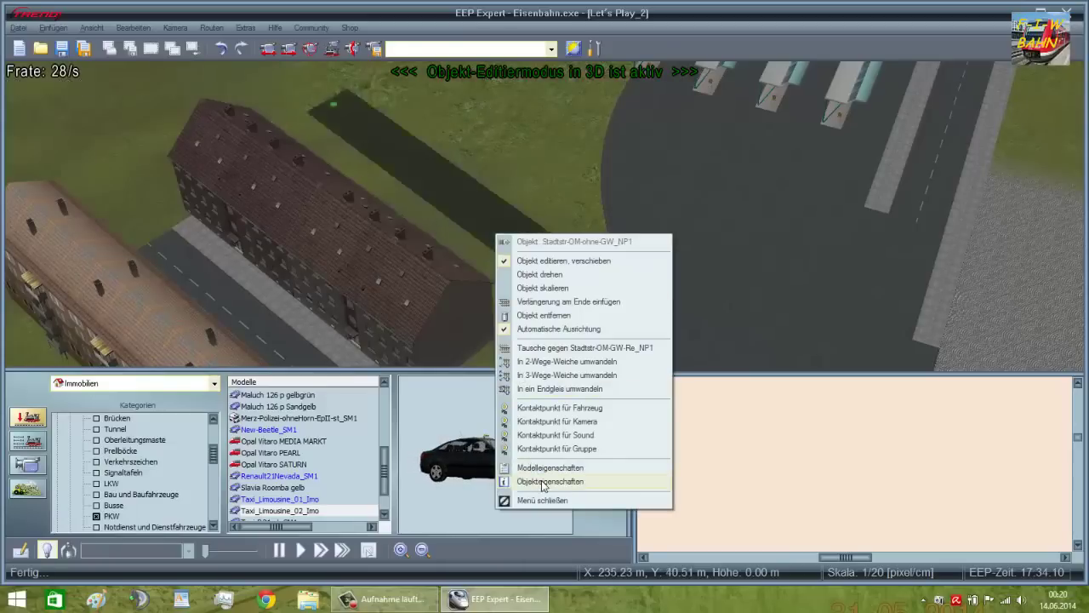
{"action": "left_click", "coordinate": [462, 200]}
{"action": "right_click", "coordinate": [456, 192]}
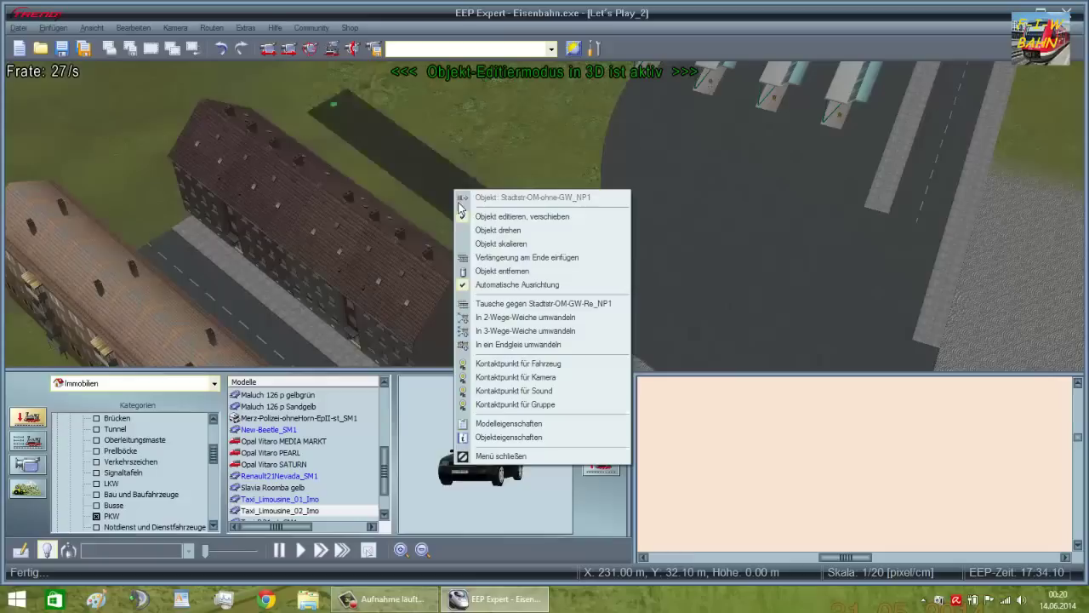
{"action": "left_click", "coordinate": [502, 455]}
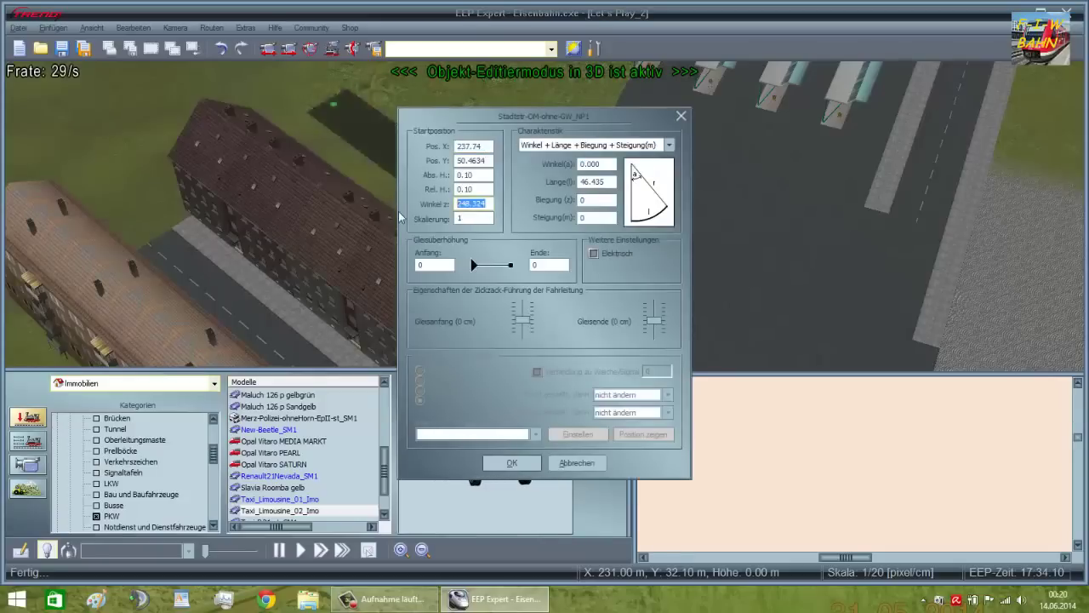
{"action": "key", "text": "Return"}
Step: Try repositioning the rotated road piece between the bus station and the apartment block, and undo the last move
{"action": "right_click", "coordinate": [491, 322]}
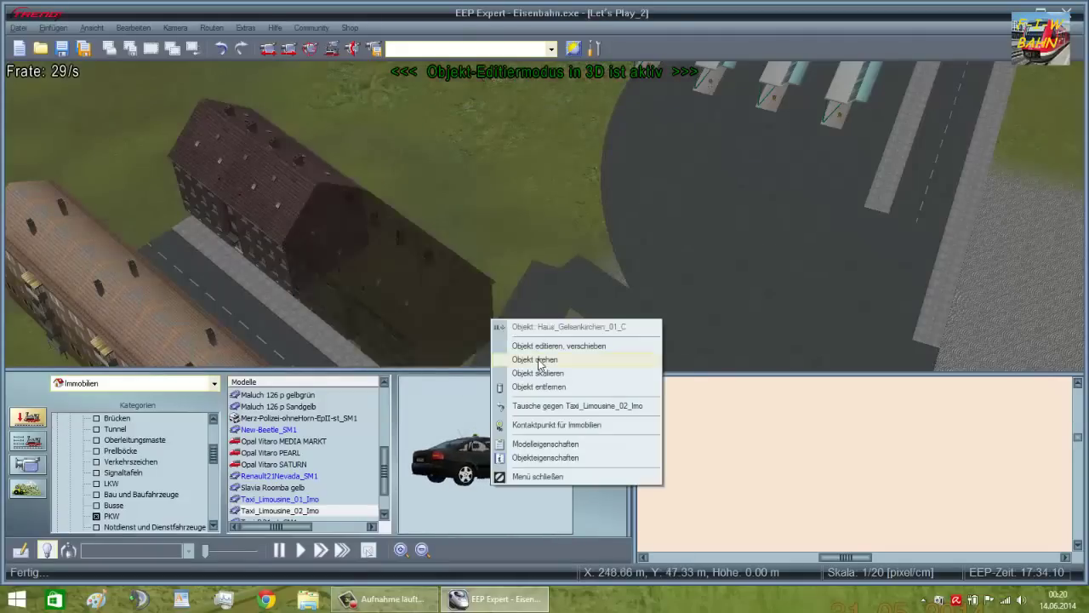
{"action": "left_click", "coordinate": [545, 346]}
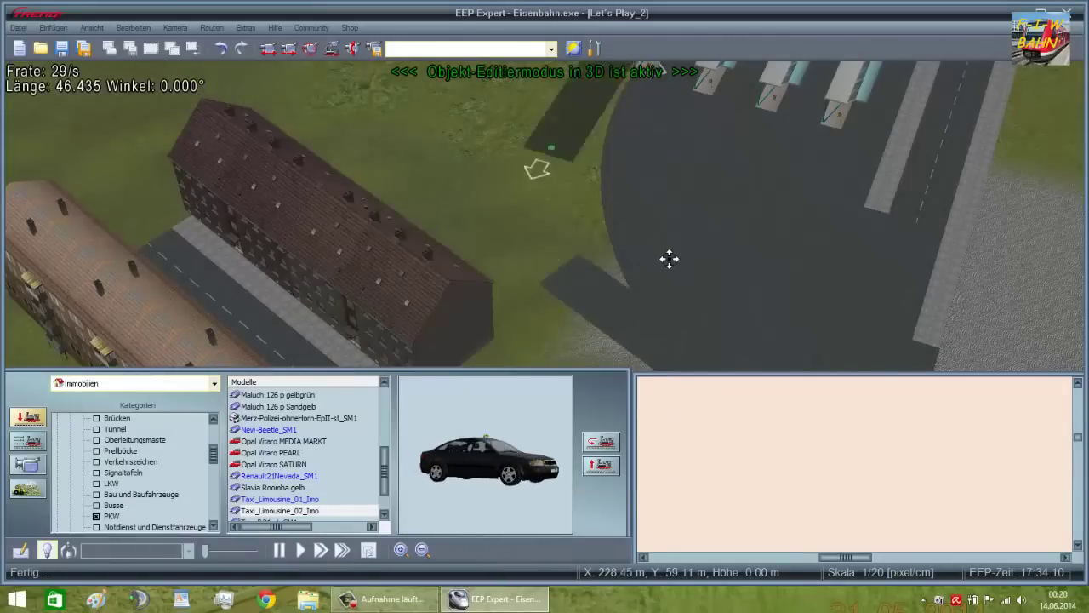
{"action": "left_click_drag", "start_coordinate": [677, 272], "coordinate": [551, 7]}
{"action": "scroll", "coordinate": [474, 170], "scroll_direction": "up", "scroll_amount": 3}
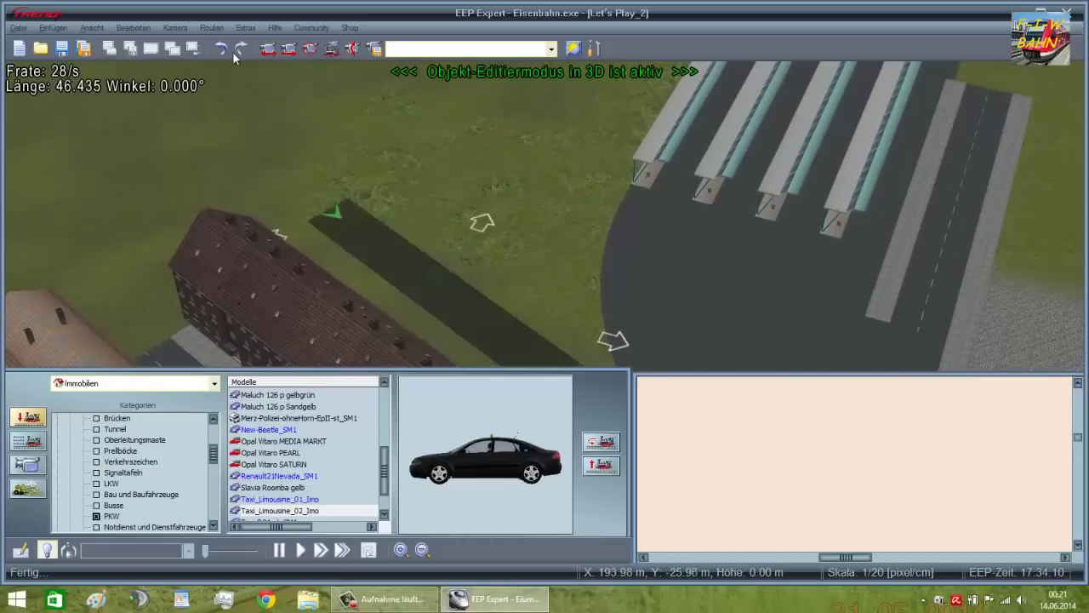
{"action": "left_click", "coordinate": [223, 51]}
Step: Place the rotated road piece over the bus station's curved edge so its end reaches the diagonal piece
{"action": "left_click_drag", "start_coordinate": [512, 334], "coordinate": [511, 254]}
{"action": "left_click", "coordinate": [511, 241]}
{"action": "key", "text": "Delete"}
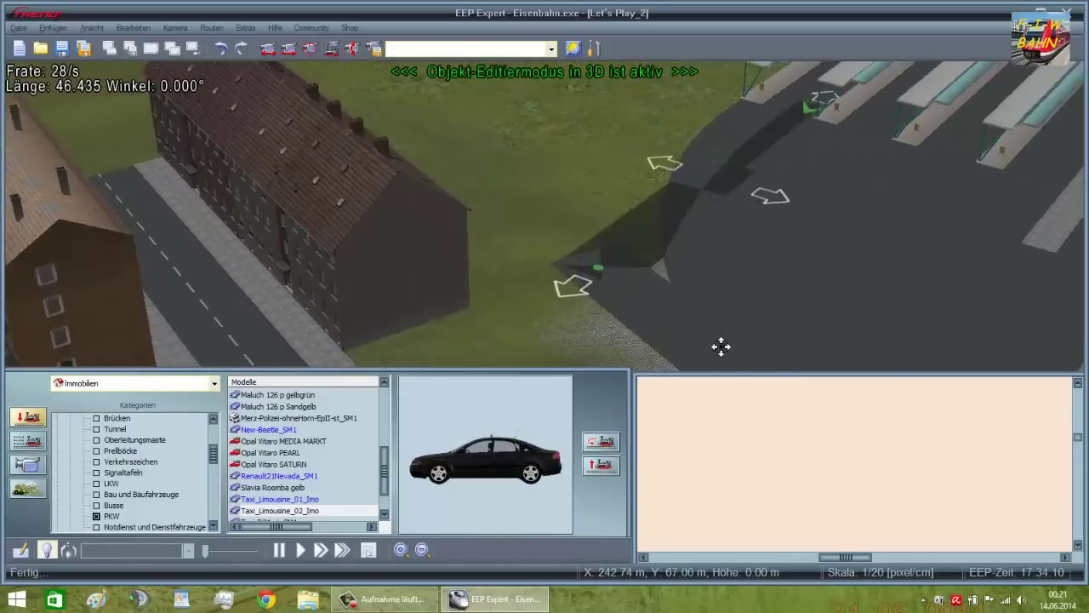
{"action": "left_click_drag", "start_coordinate": [720, 346], "coordinate": [707, 209]}
{"action": "right_click_drag", "start_coordinate": [707, 209], "coordinate": [618, 101]}
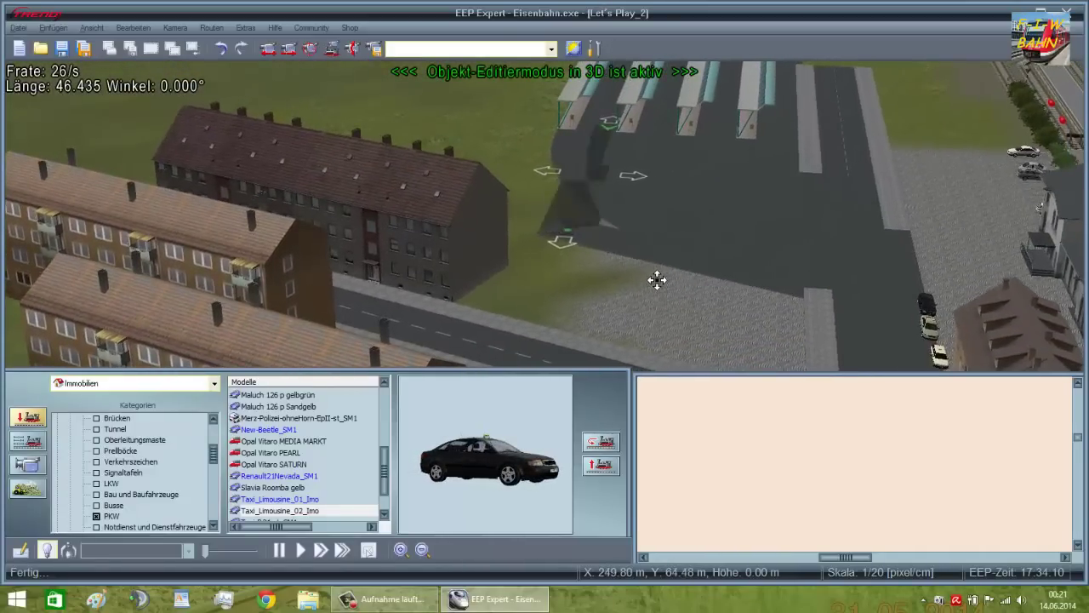
{"action": "mouse_move", "coordinate": [658, 278]}
{"action": "right_mouse_down"}
{"action": "mouse_move", "coordinate": [653, 304]}
{"action": "mouse_move", "coordinate": [668, 287]}
{"action": "right_mouse_up"}
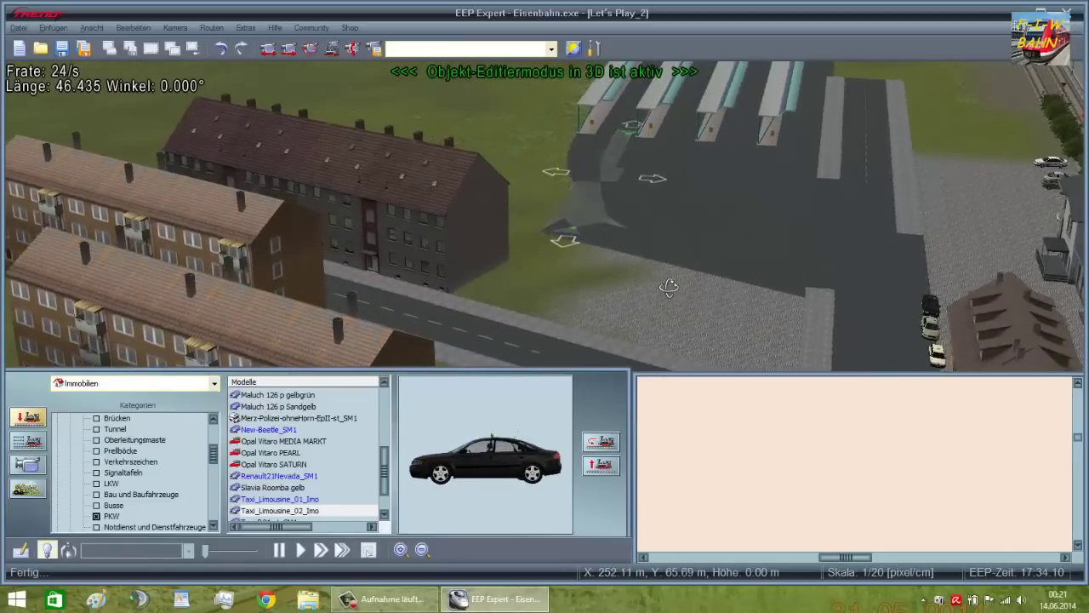
Step: Shift the rotated road piece along the grass side of the bus station until its outer edge lines up with the outermost shelter
{"action": "scroll", "coordinate": [650, 219], "scroll_direction": "up", "scroll_amount": 5}
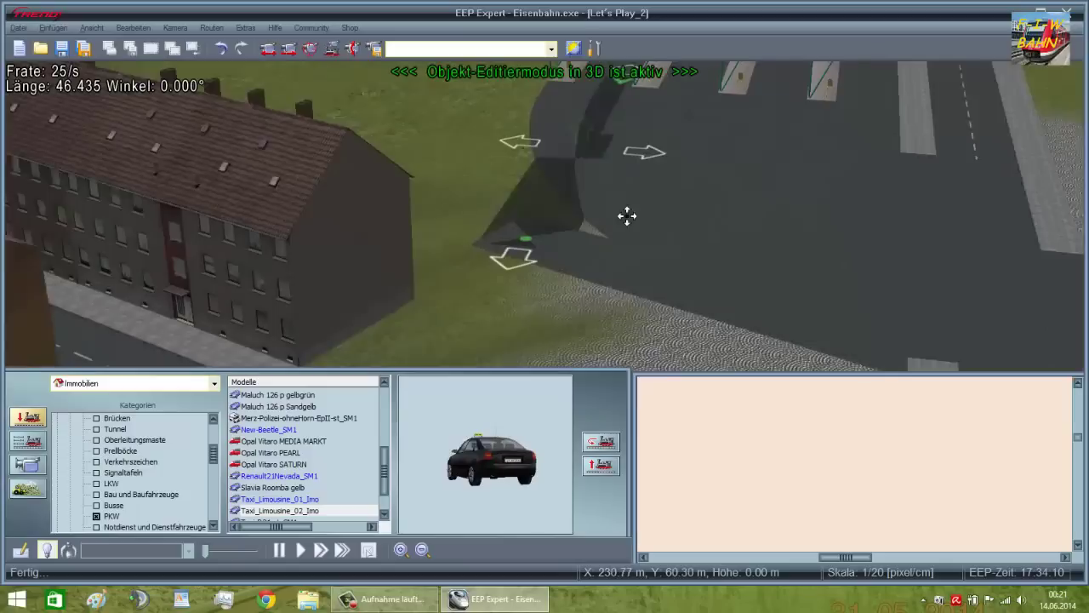
{"action": "right_click_drag", "start_coordinate": [509, 128], "coordinate": [506, 280]}
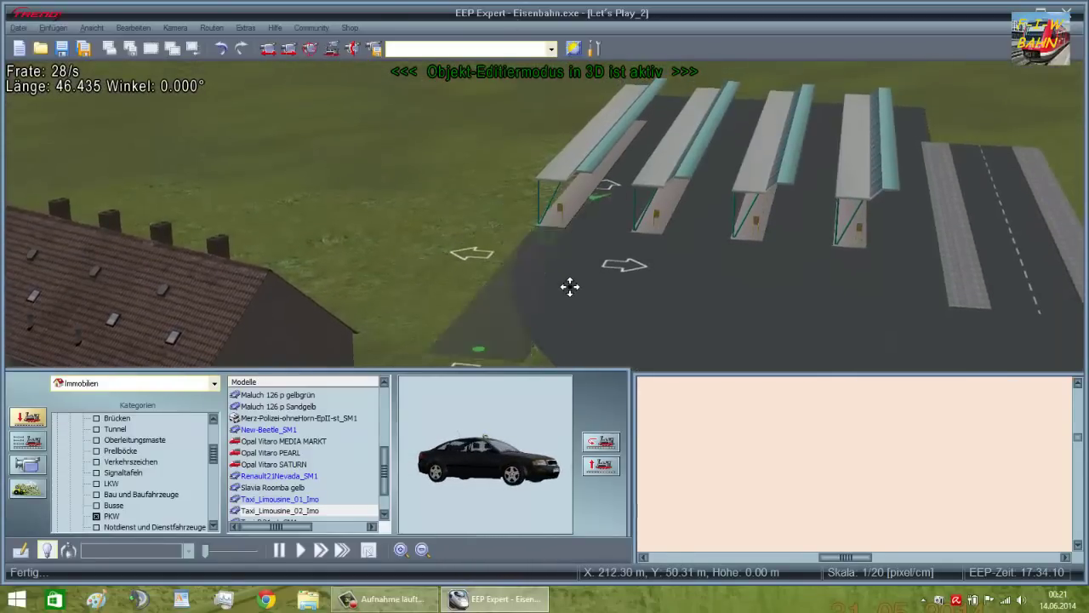
{"action": "right_click_drag", "start_coordinate": [569, 360], "coordinate": [492, 112]}
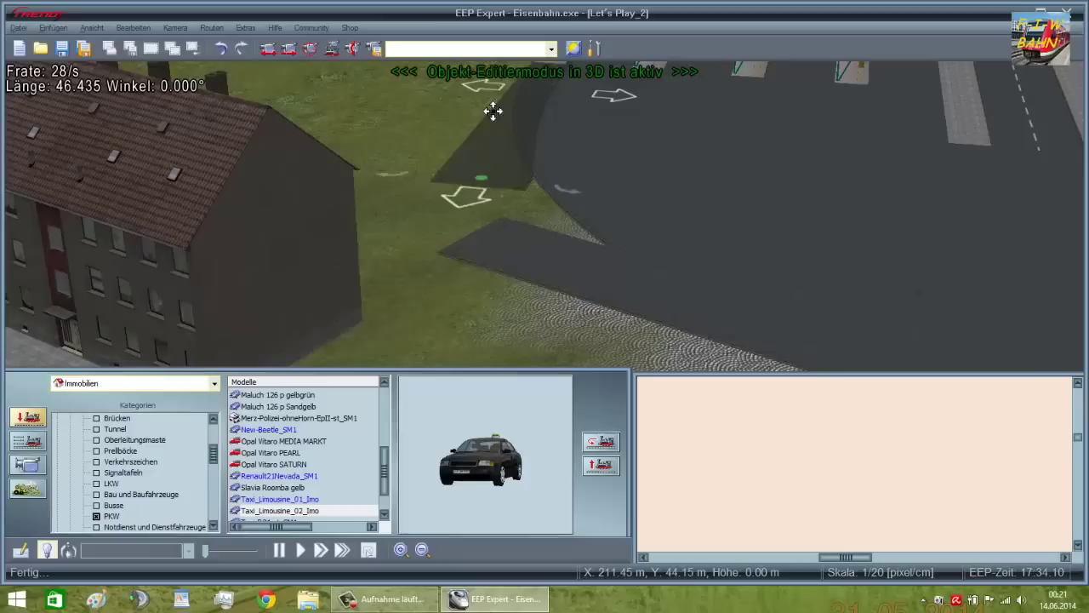
{"action": "middle_click_drag", "start_coordinate": [451, 219], "coordinate": [420, 29]}
{"action": "right_click_drag", "start_coordinate": [420, 29], "coordinate": [428, 286]}
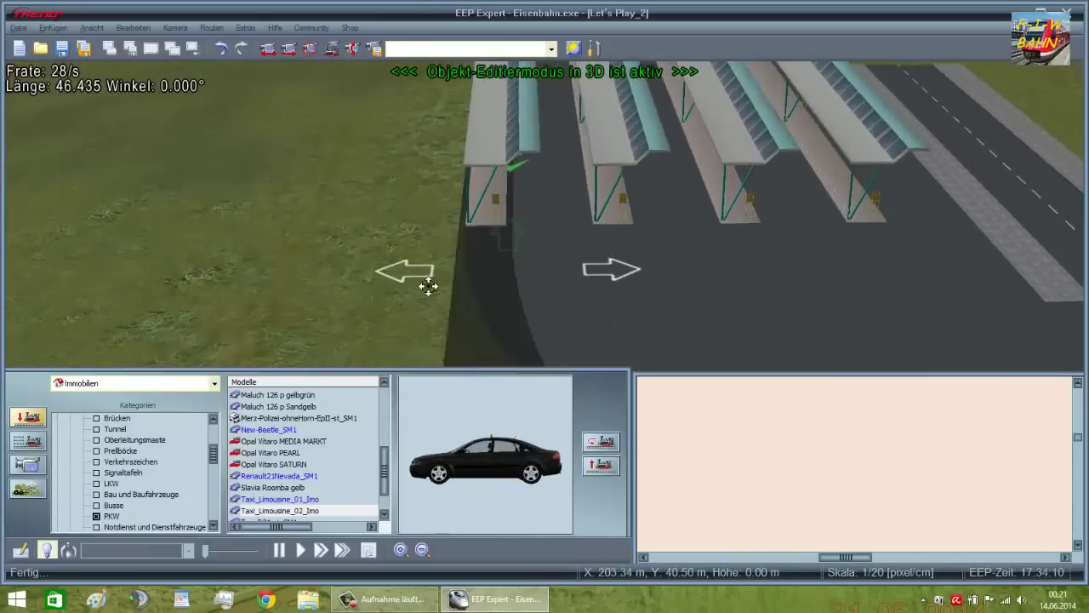
{"action": "right_click_drag", "start_coordinate": [511, 366], "coordinate": [480, 278]}
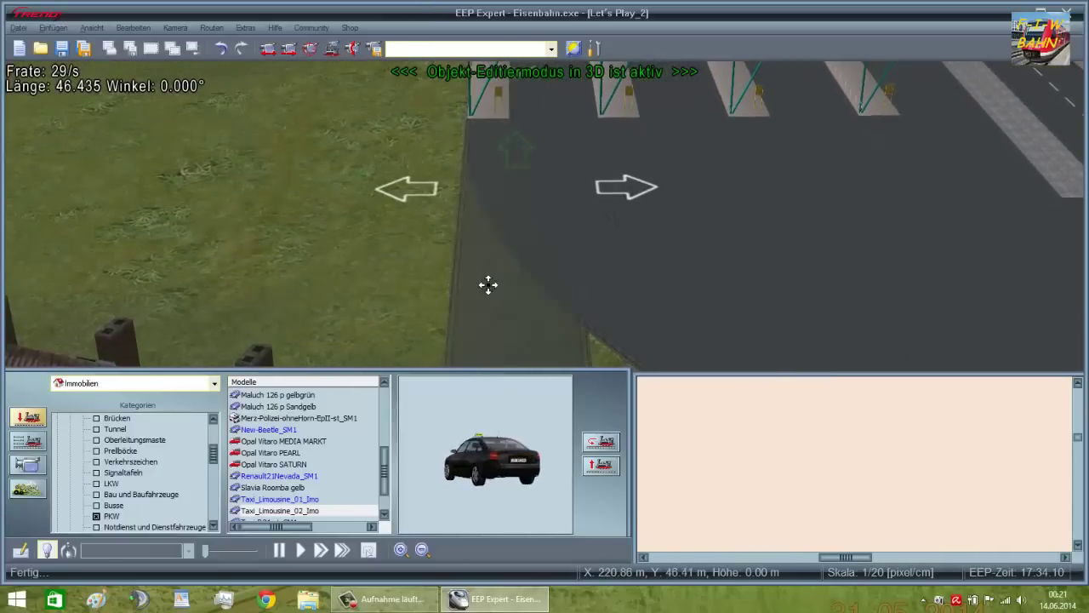
{"action": "right_click_drag", "start_coordinate": [519, 366], "coordinate": [518, 153]}
{"action": "left_click_drag", "start_coordinate": [518, 153], "coordinate": [530, 178]}
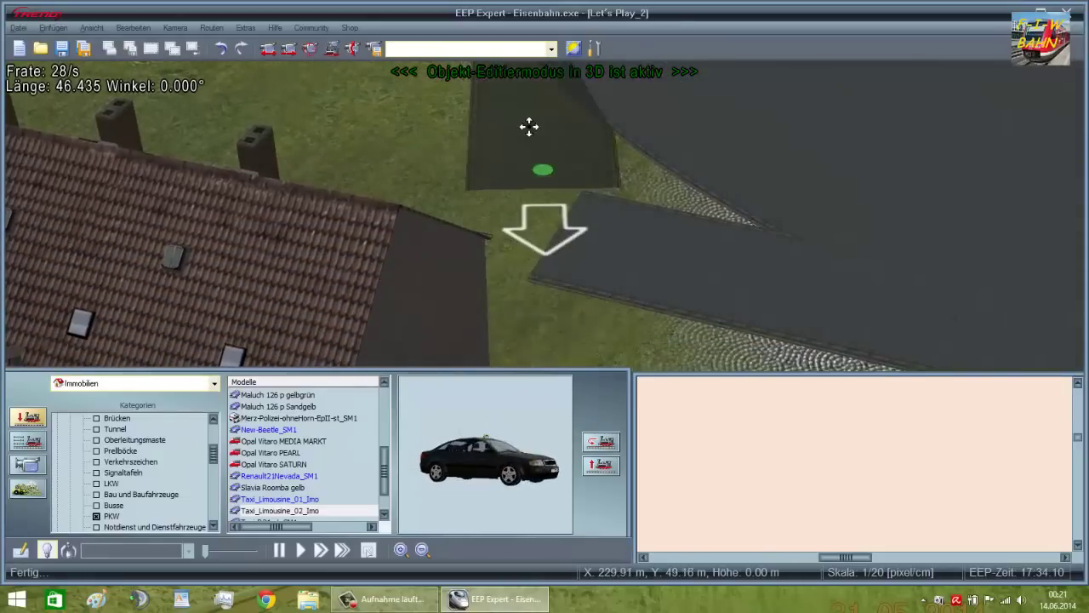
{"action": "right_click_drag", "start_coordinate": [529, 127], "coordinate": [527, 285]}
Step: Stretch the end of the road piece beside the outermost shelter to a straight length of about 47.7
{"action": "key", "text": "Up"}
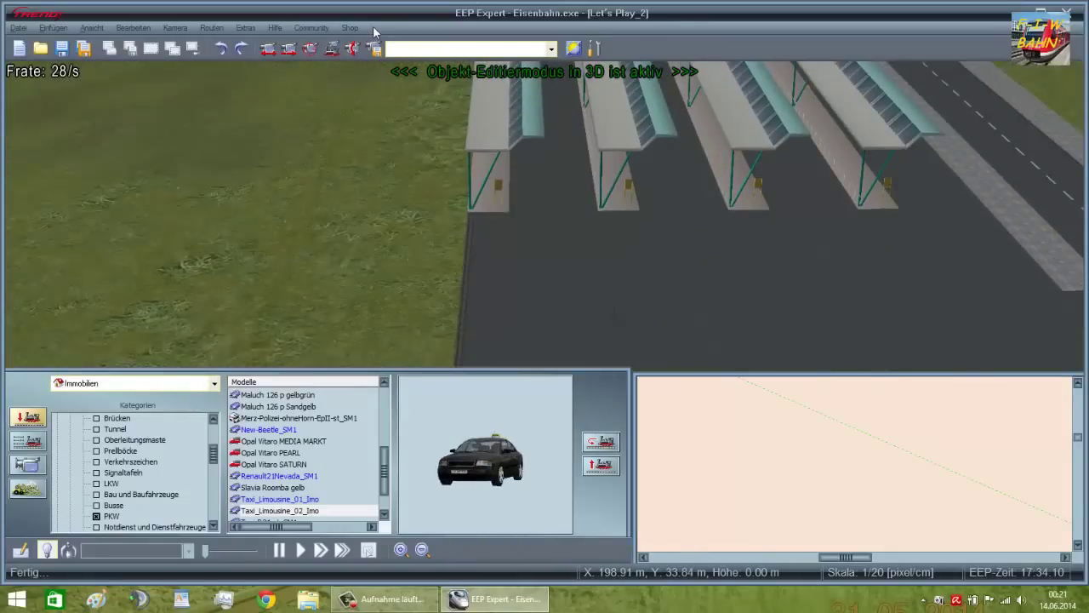
{"action": "key", "text": "Down"}
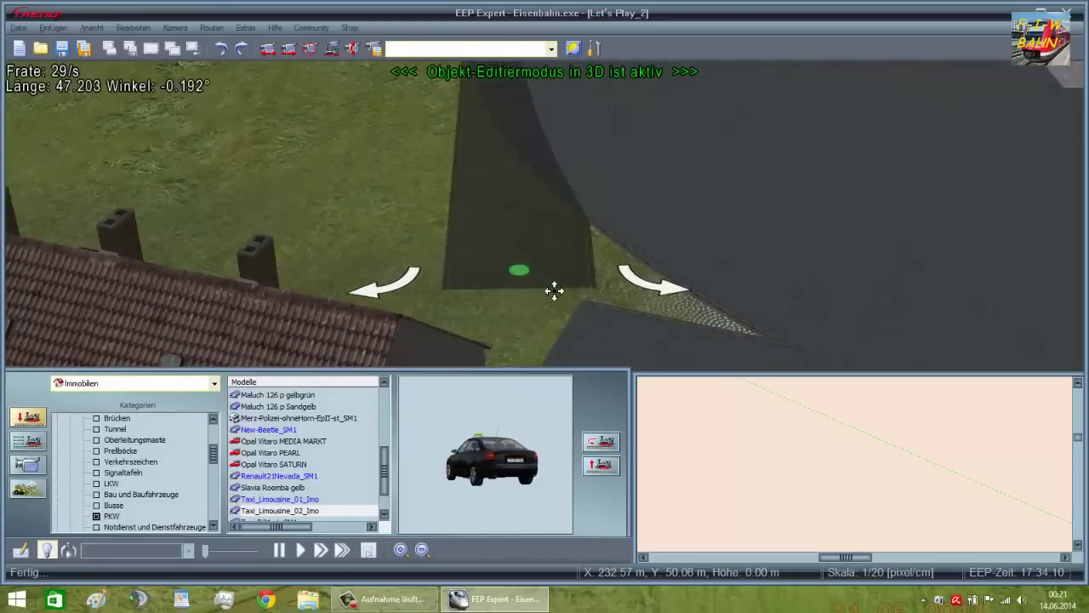
{"action": "right_click_drag", "start_coordinate": [611, 355], "coordinate": [586, 242]}
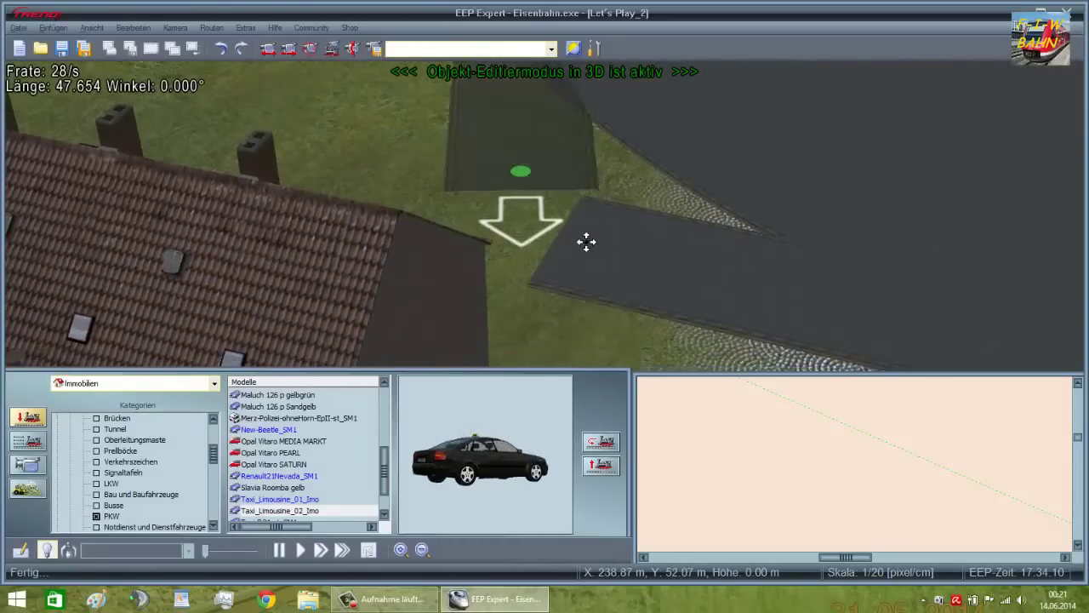
Step: Extend the diagonal road piece behind the apartment block with a straight road about 43.8 long
{"action": "left_click", "coordinate": [587, 240]}
{"action": "left_click_drag", "start_coordinate": [588, 240], "coordinate": [651, 256]}
{"action": "key", "text": "Insert"}
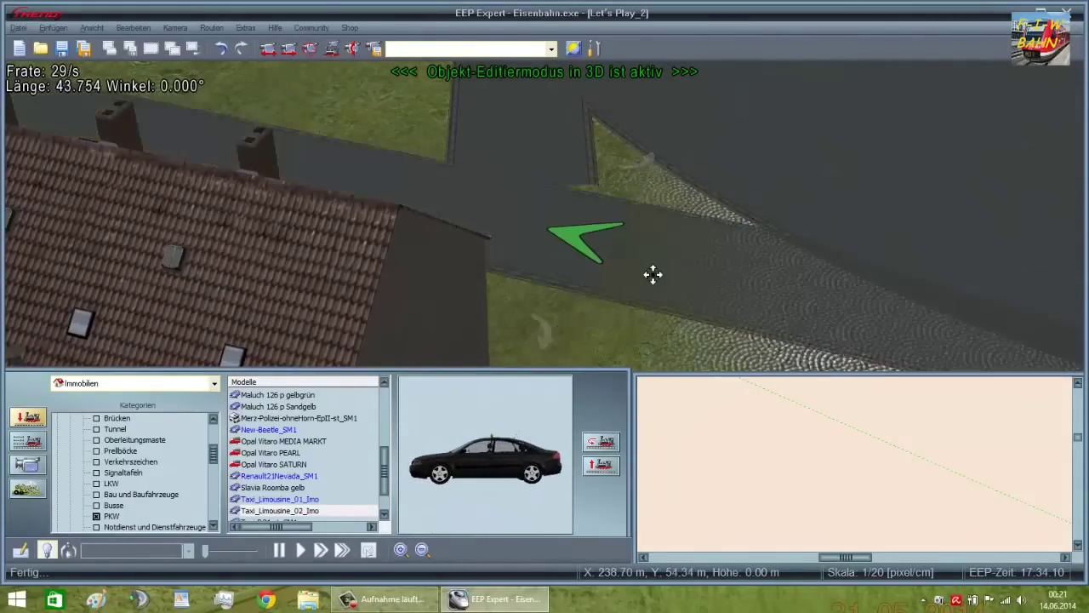
{"action": "right_click_drag", "start_coordinate": [651, 275], "coordinate": [362, 9]}
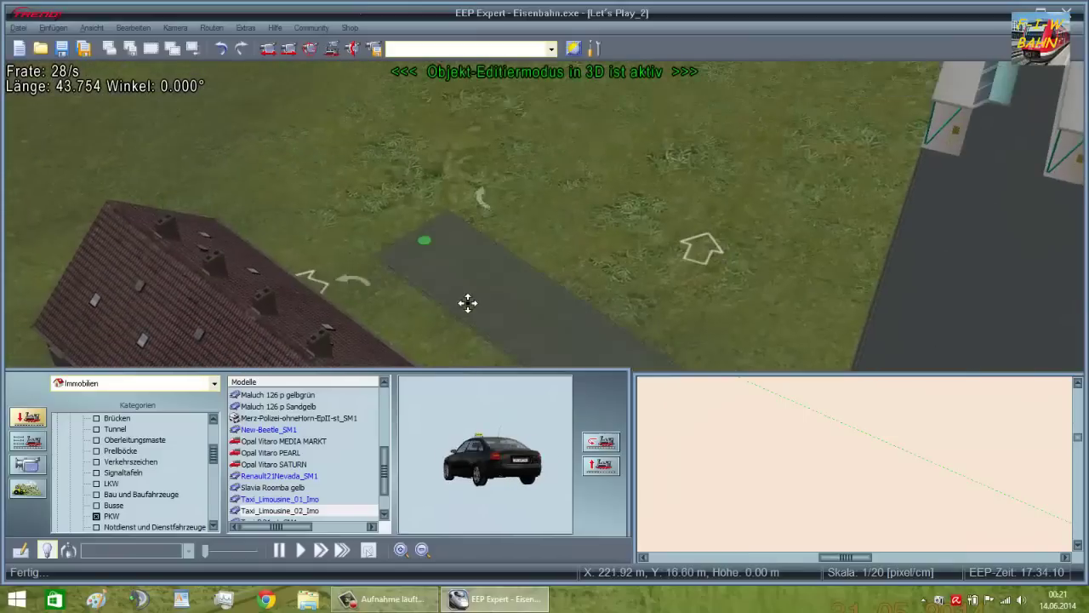
Step: Place a curved road piece about 9.0 long with an angle of about -79.1° at the bus station's grass-side corner
{"action": "left_click_drag", "start_coordinate": [445, 256], "coordinate": [750, 358]}
{"action": "right_click_drag", "start_coordinate": [751, 358], "coordinate": [744, 161]}
{"action": "left_click_drag", "start_coordinate": [745, 159], "coordinate": [897, 325]}
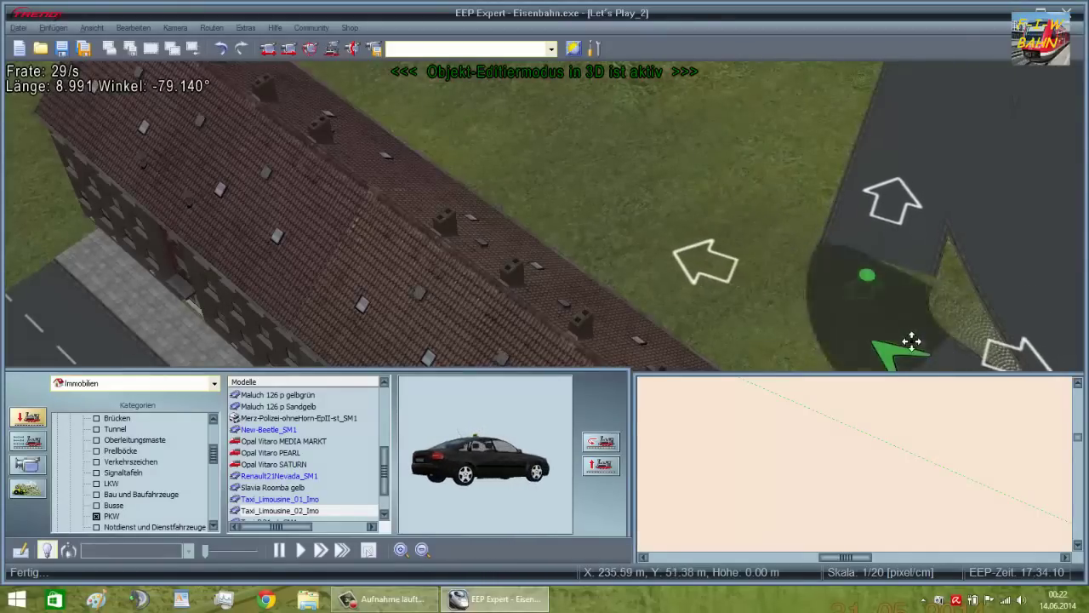
Step: Fit the straight road along the bus station's grass side with a length of about 44.2 and an angle of about -3.2°
{"action": "key", "text": "Down"}
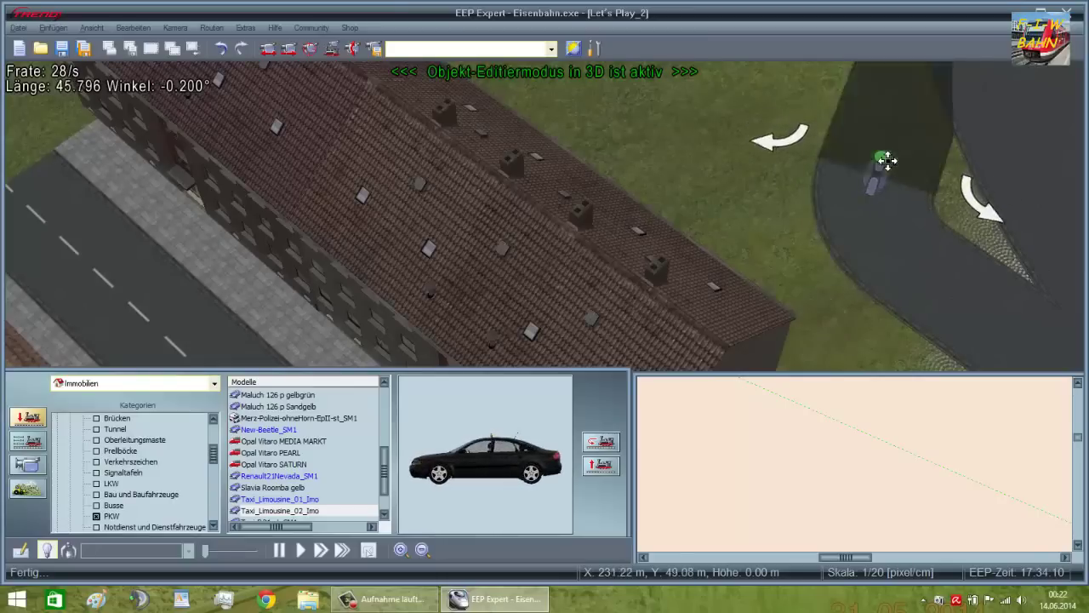
{"action": "key", "text": "Right"}
{"action": "key", "text": "Up"}
{"action": "key", "text": "Down"}
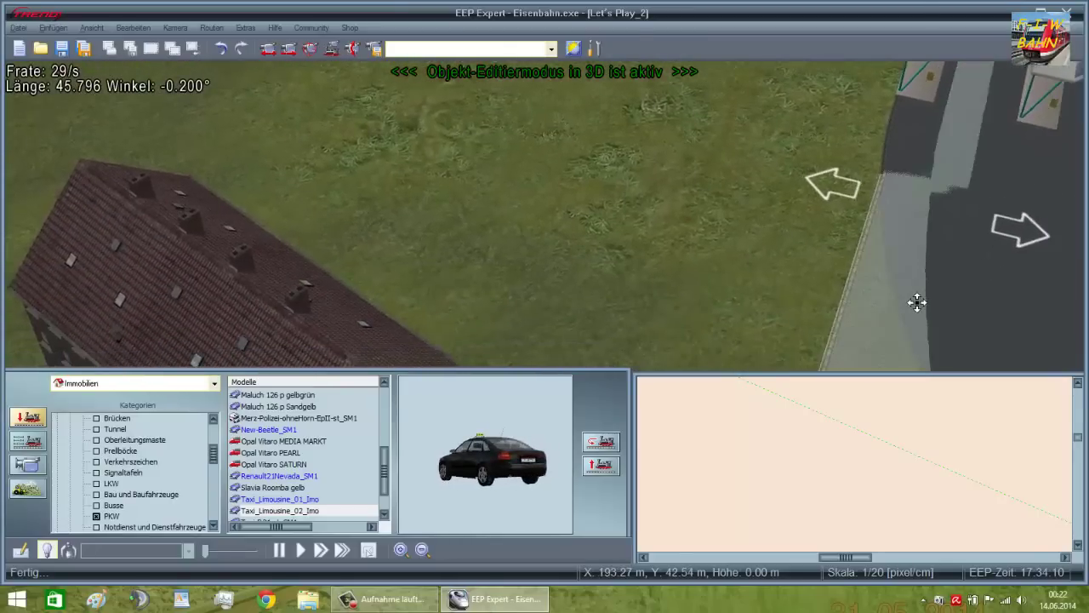
{"action": "right_click_drag", "start_coordinate": [917, 303], "coordinate": [663, 183]}
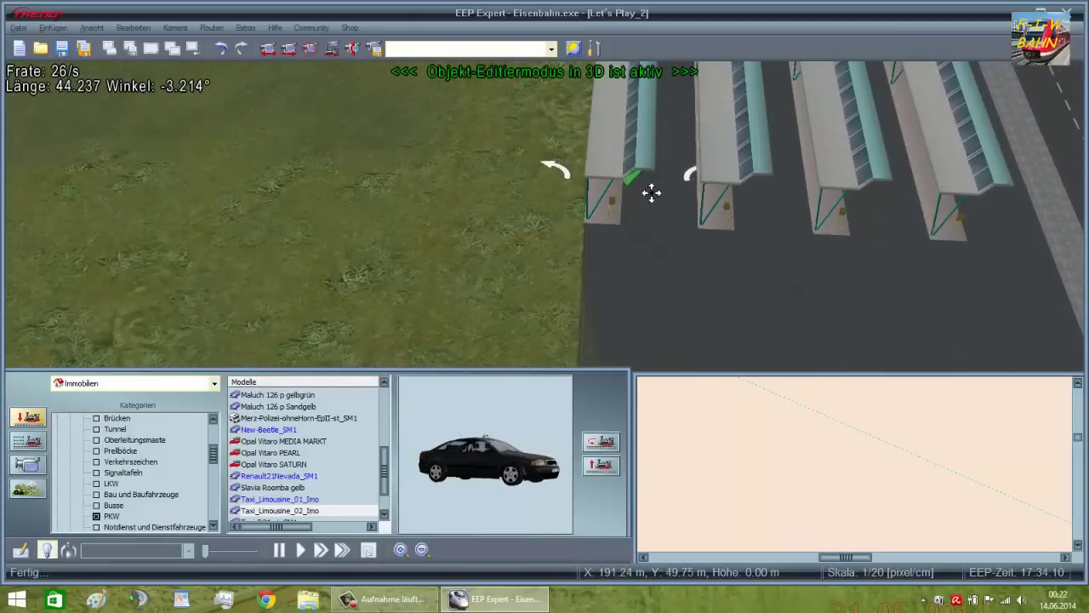
{"action": "left_click", "coordinate": [26, 445]}
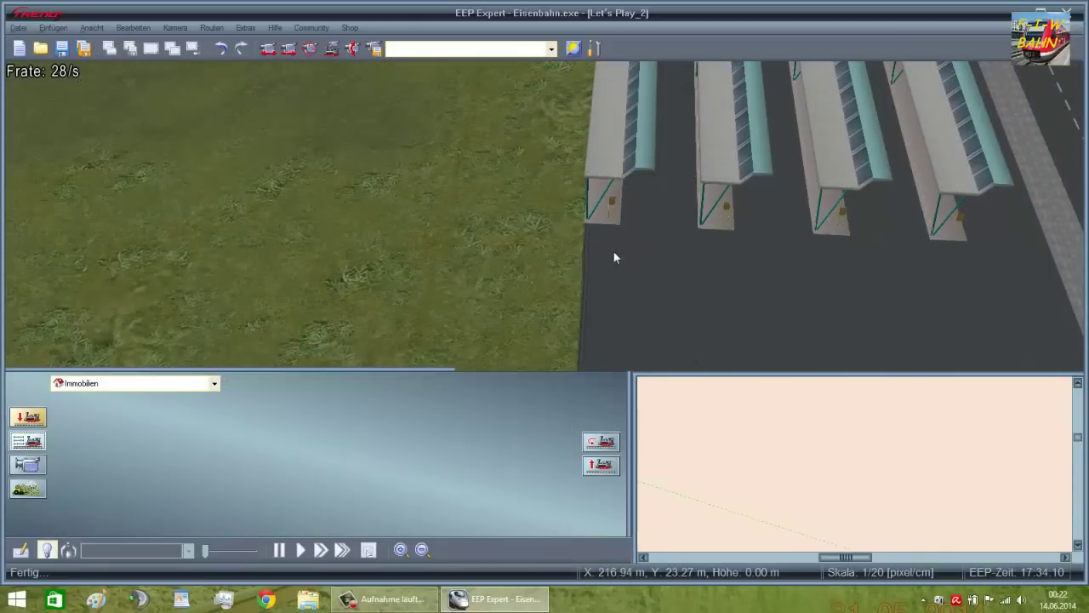
Step: Shift the curved road piece in the 2D plan so it covers the triangular grass gap at the bus station's corner
{"action": "right_click_drag", "start_coordinate": [615, 258], "coordinate": [797, 226]}
{"action": "scroll", "coordinate": [727, 221], "scroll_direction": "up", "scroll_amount": 4}
{"action": "scroll", "coordinate": [613, 200], "scroll_direction": "up", "scroll_amount": 1}
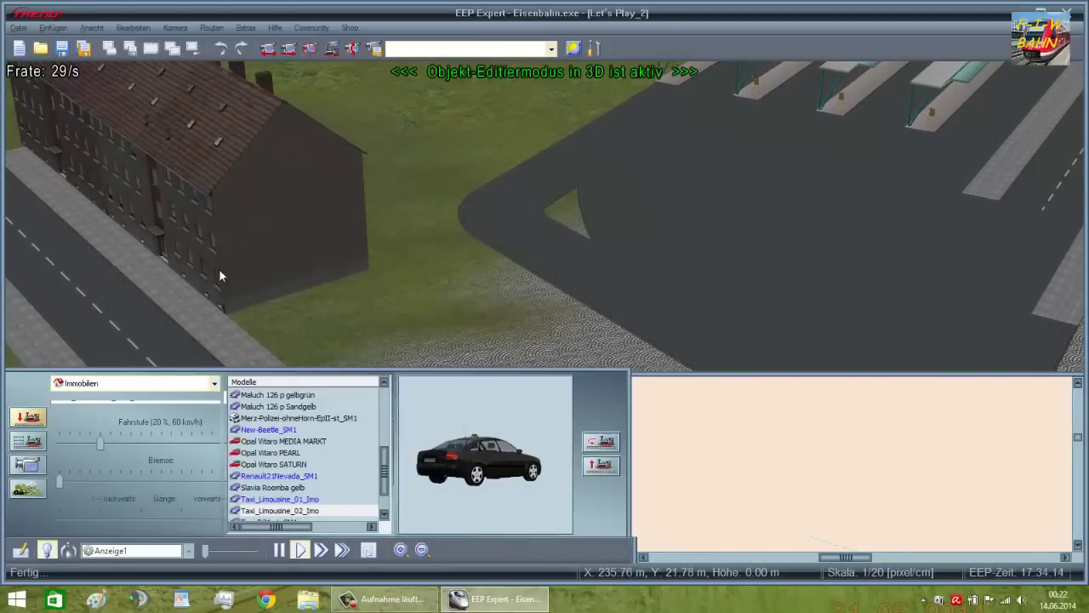
{"action": "right_click_drag", "start_coordinate": [574, 246], "coordinate": [549, 259]}
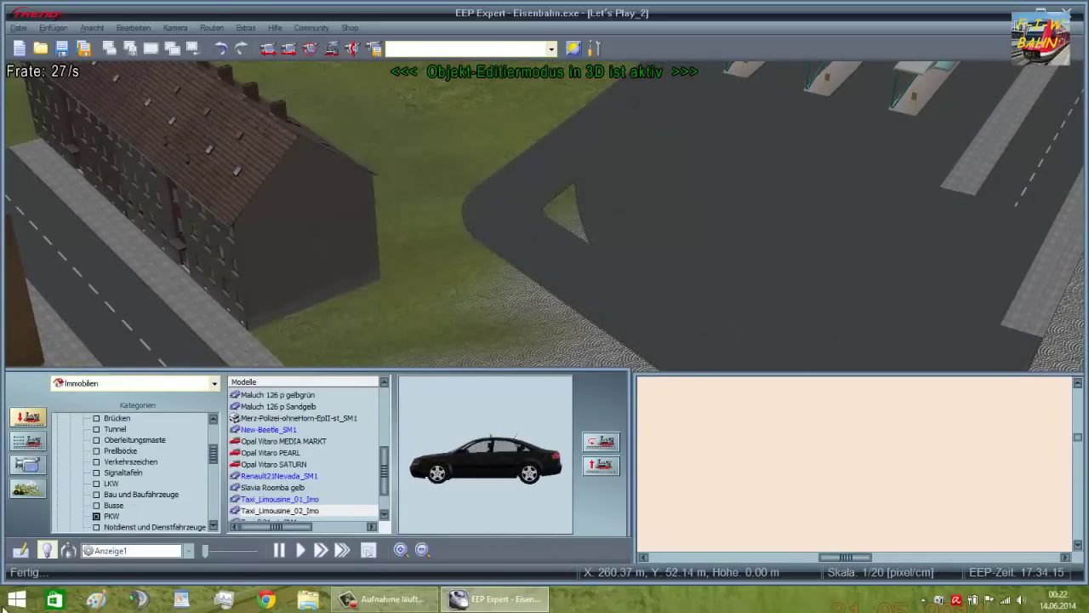
{"action": "left_click", "coordinate": [29, 550]}
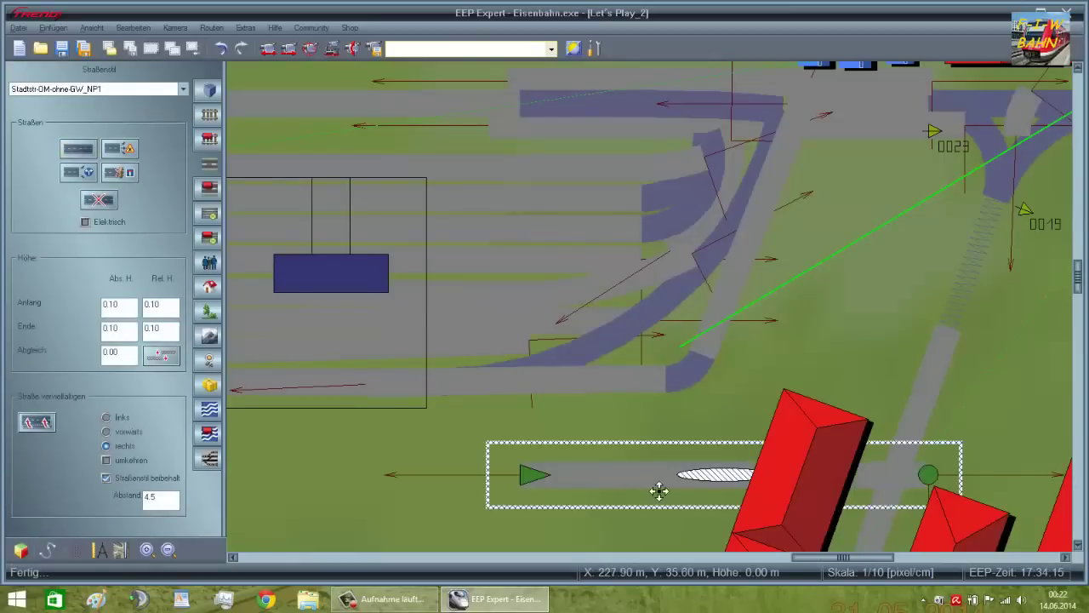
{"action": "left_click_drag", "start_coordinate": [659, 491], "coordinate": [599, 424]}
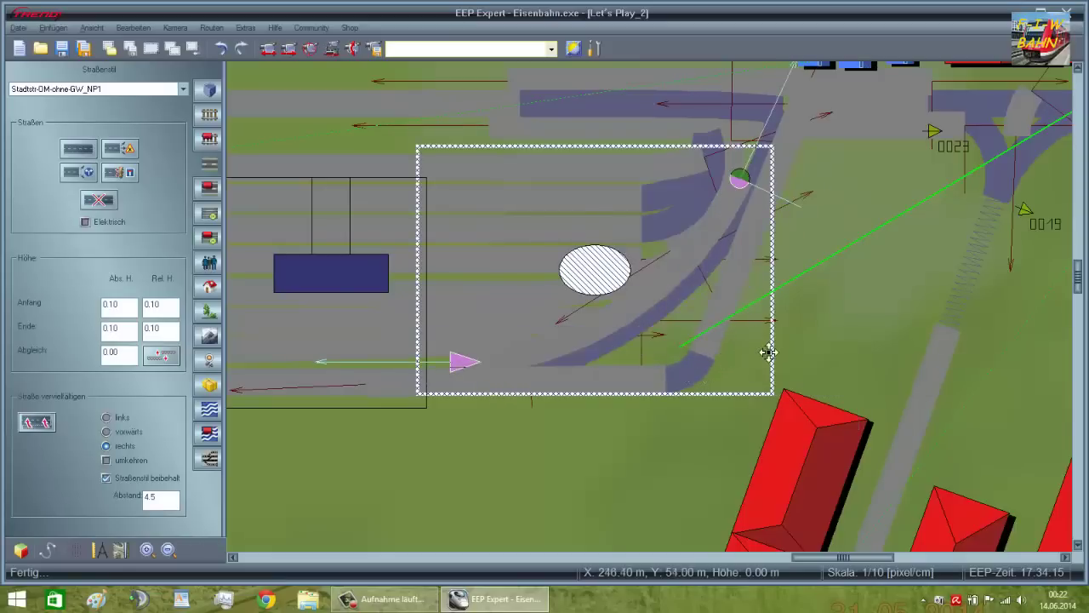
{"action": "left_click_drag", "start_coordinate": [768, 352], "coordinate": [782, 315]}
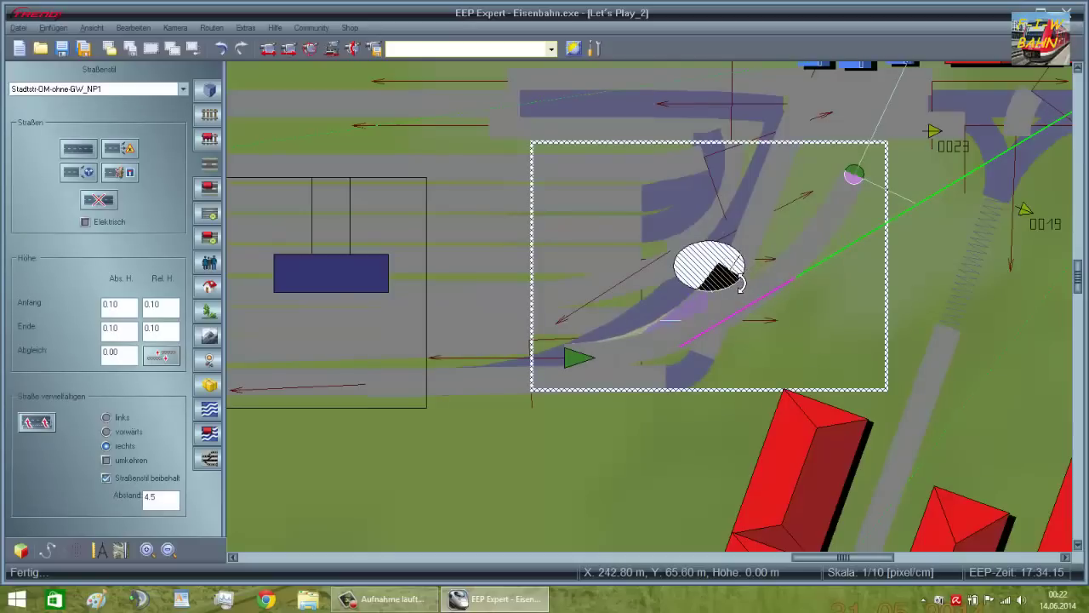
{"action": "left_click", "coordinate": [739, 281]}
{"action": "left_click", "coordinate": [26, 555]}
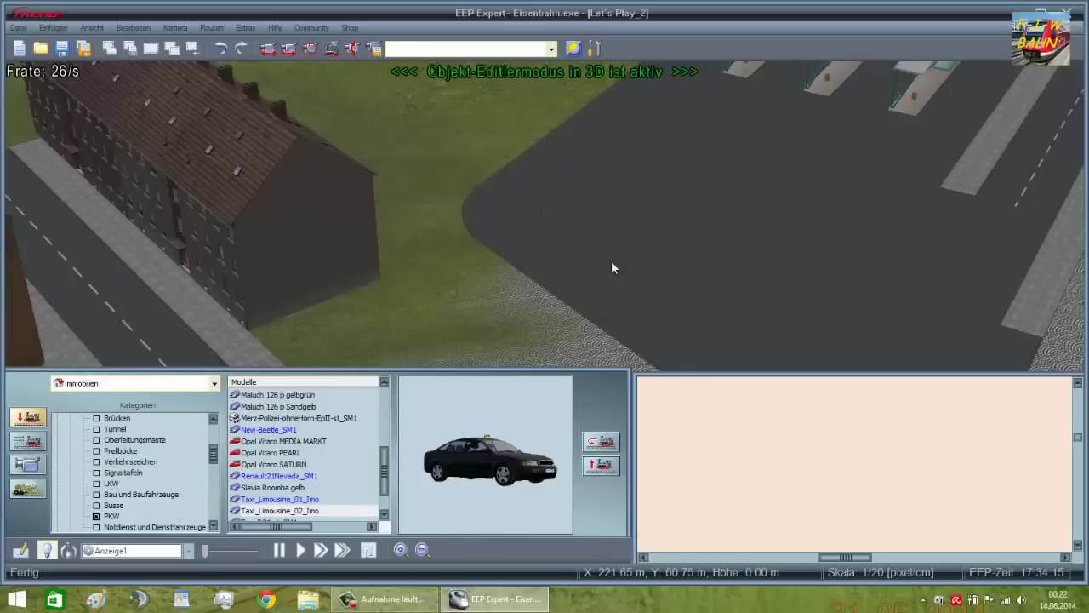
Step: Adjust the curved road piece, about 25.9 long at 56°, in 3D so it lies over the former triangular gap
{"action": "scroll", "coordinate": [552, 228], "scroll_direction": "up", "scroll_amount": 4}
{"action": "left_click", "coordinate": [568, 226]}
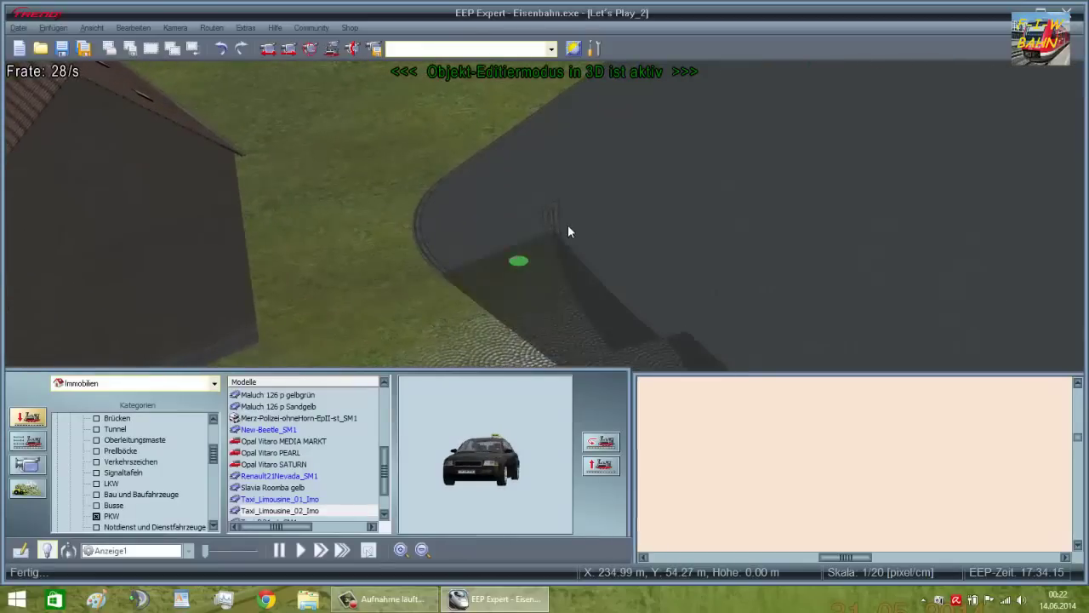
{"action": "left_click", "coordinate": [593, 226]}
{"action": "right_click", "coordinate": [596, 230]}
{"action": "left_click", "coordinate": [627, 250]}
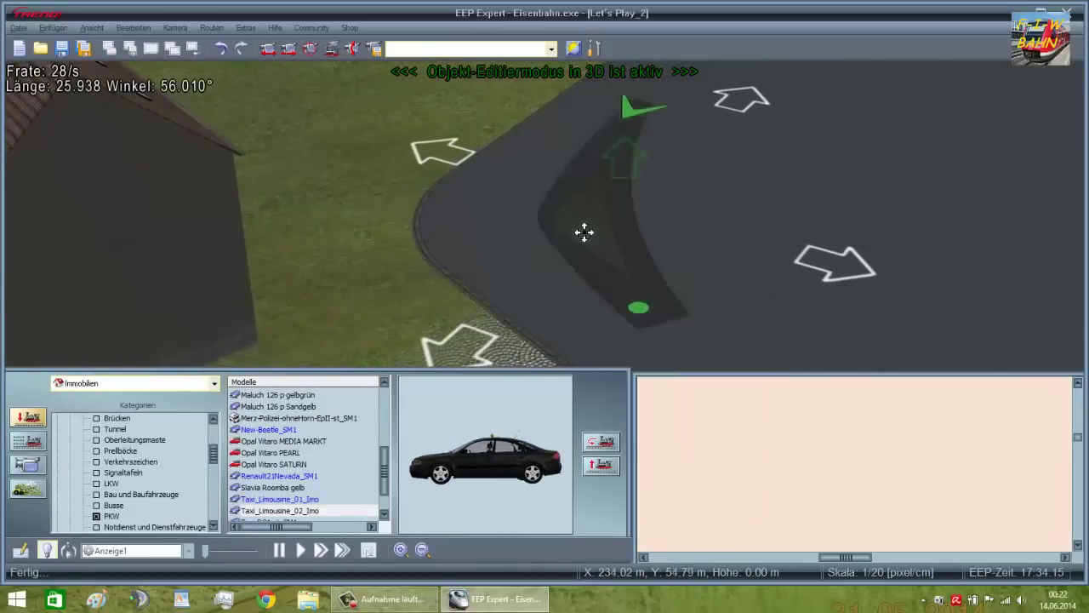
{"action": "left_click", "coordinate": [35, 443]}
Step: Move the Wohnbauserie58_4 apartment block beside the street near the neighbouring brown block, to about X 288.2 m, Y 56.9 m
{"action": "left_click_drag", "start_coordinate": [630, 192], "coordinate": [545, 360]}
{"action": "right_click_drag", "start_coordinate": [566, 280], "coordinate": [524, 292]}
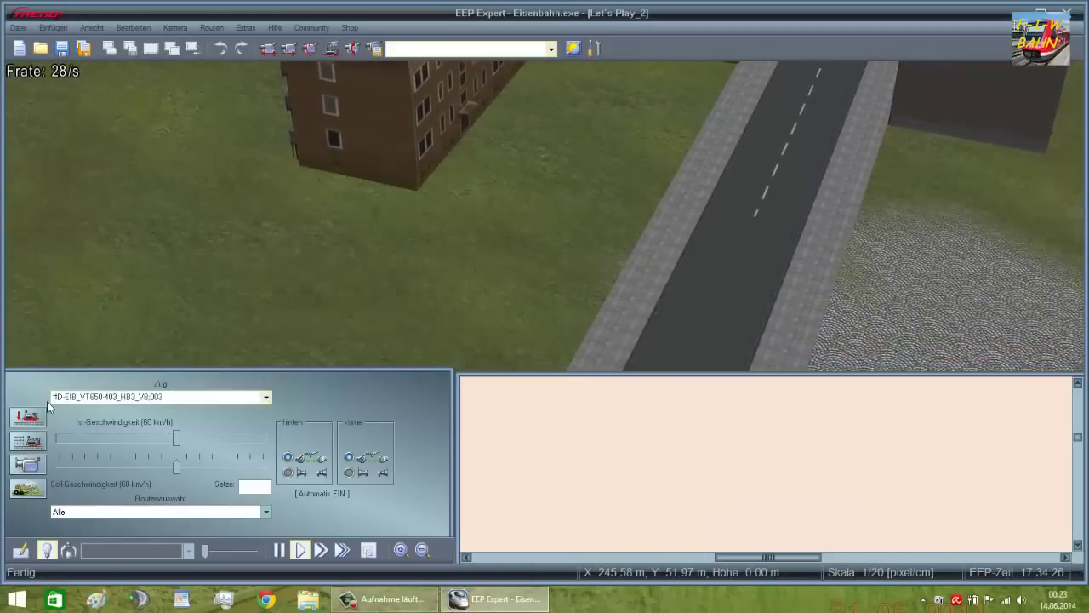
{"action": "left_click", "coordinate": [350, 49]}
{"action": "right_click", "coordinate": [371, 110]}
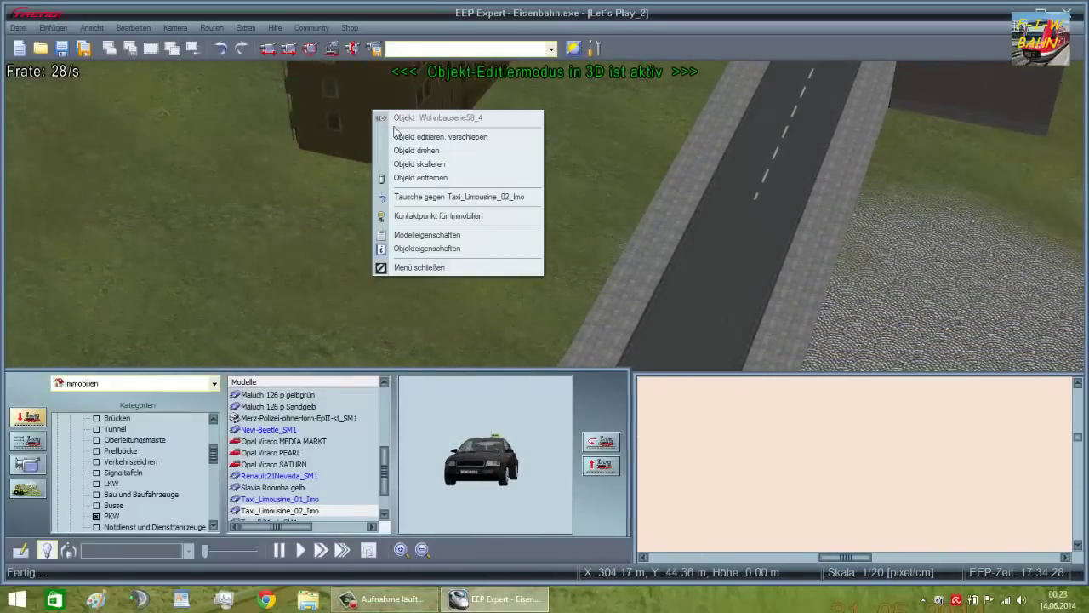
{"action": "left_click", "coordinate": [401, 134]}
{"action": "left_click_drag", "start_coordinate": [539, 247], "coordinate": [599, 226]}
{"action": "right_click_drag", "start_coordinate": [599, 226], "coordinate": [637, 181]}
{"action": "scroll", "coordinate": [636, 181], "scroll_direction": "up", "scroll_amount": 3}
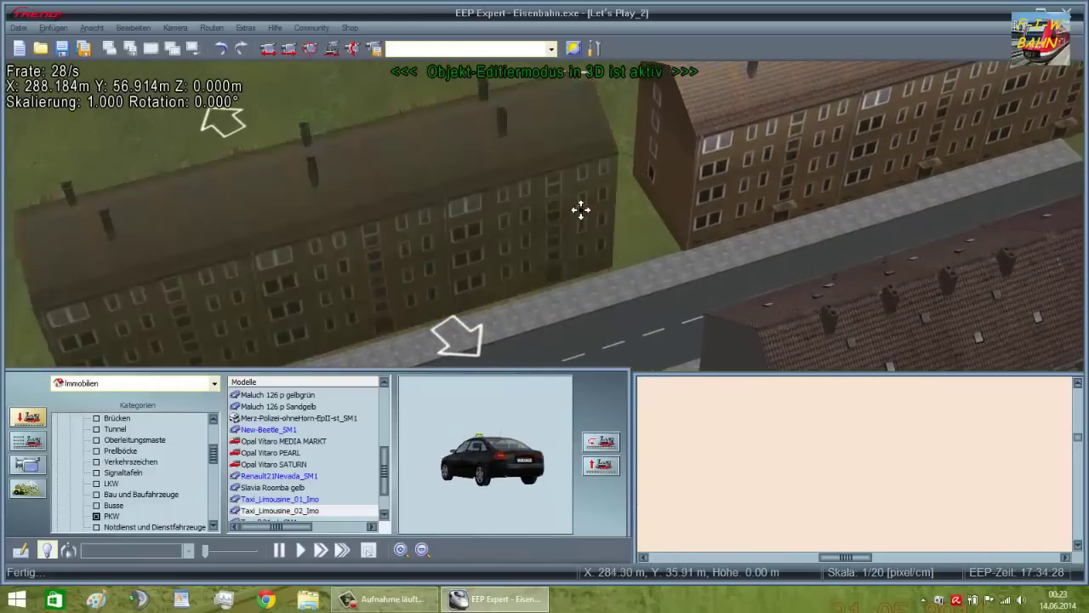
Step: Slide the apartment block against the end of the neighbouring brown block at about X 285.27 m, Y 51.13 m
{"action": "left_click_drag", "start_coordinate": [582, 211], "coordinate": [672, 220]}
{"action": "scroll", "coordinate": [671, 239], "scroll_direction": "up", "scroll_amount": 5}
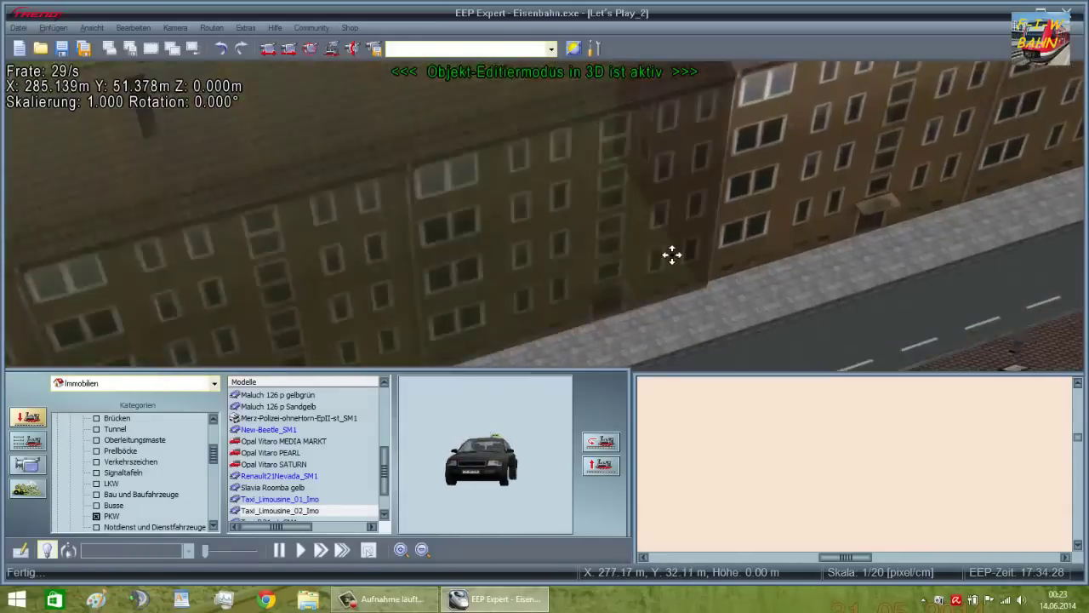
{"action": "left_click_drag", "start_coordinate": [675, 290], "coordinate": [684, 288]}
{"action": "left_click", "coordinate": [29, 441]}
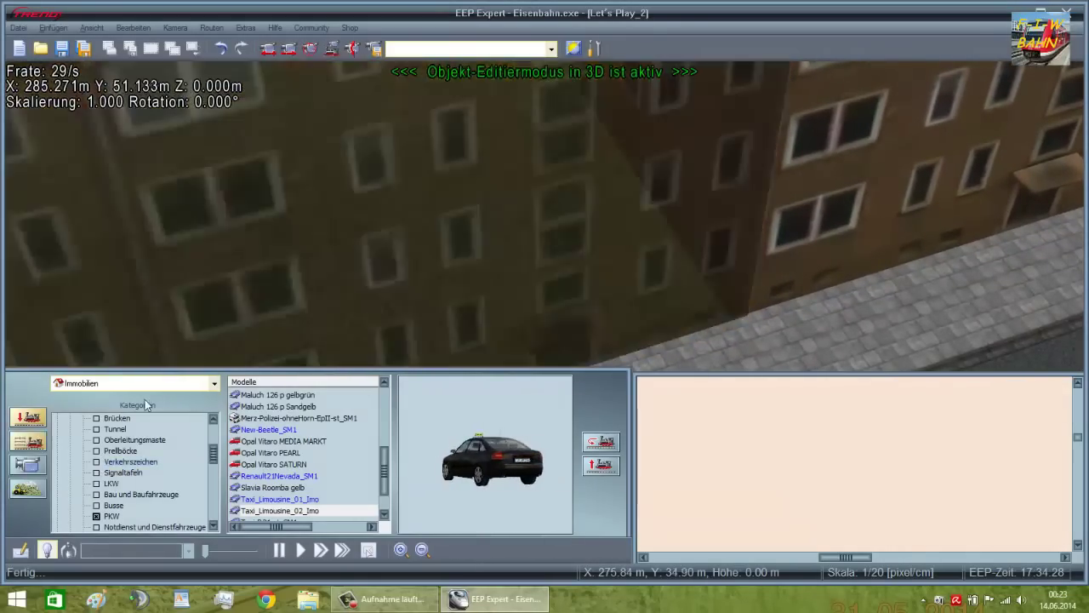
Step: Fine-tune the joint between the two brown apartment blocks from the street side by moving the block to X 285.343 m, Y 51.088 m
{"action": "left_click_drag", "start_coordinate": [675, 212], "coordinate": [8, 382]}
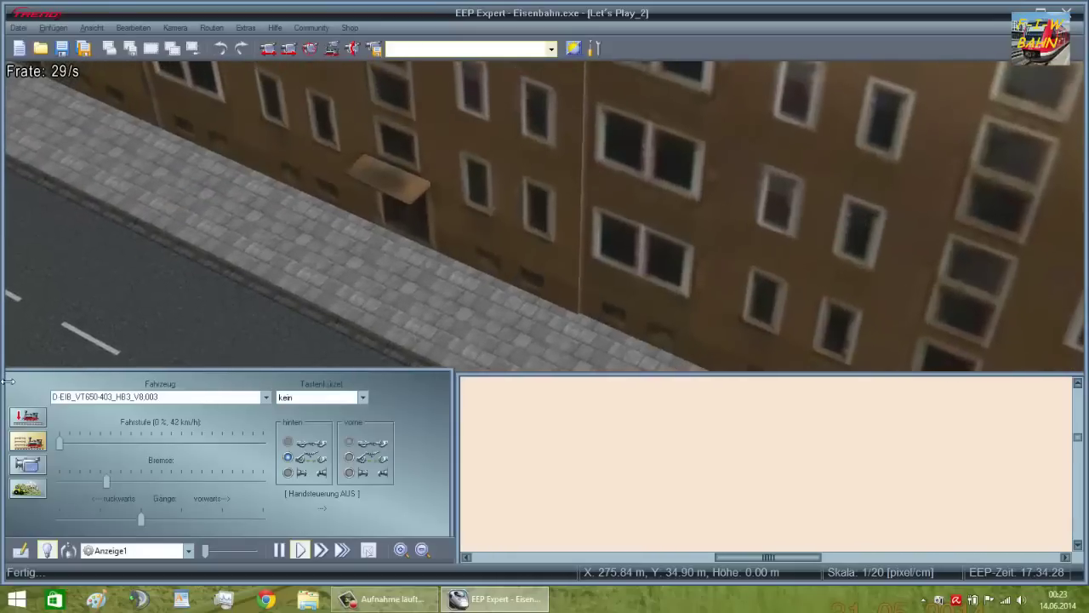
{"action": "left_click", "coordinate": [34, 421]}
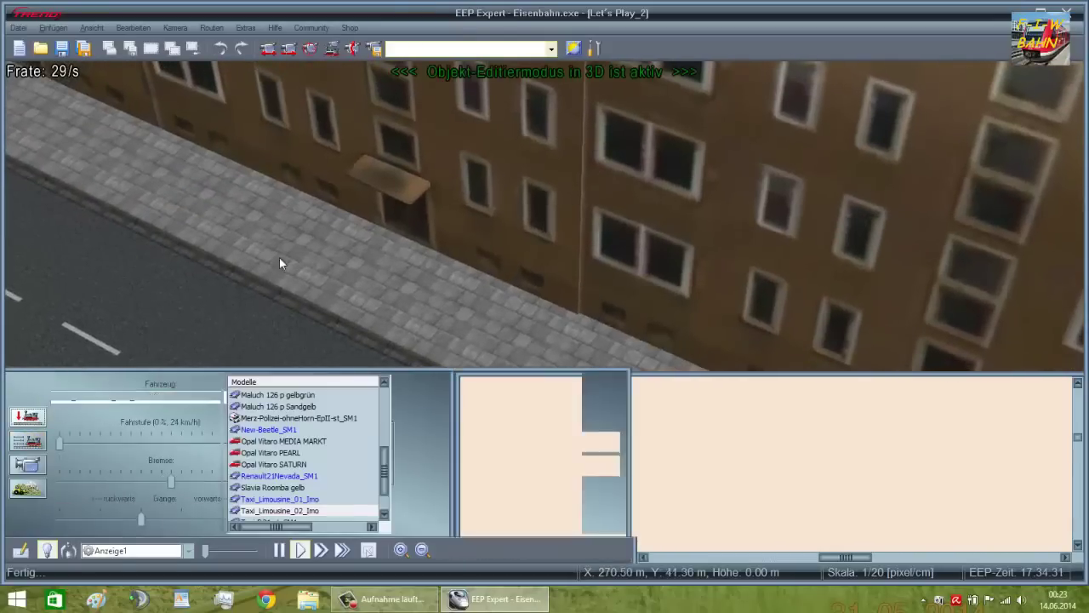
{"action": "right_click", "coordinate": [383, 205]}
{"action": "left_click", "coordinate": [499, 245]}
{"action": "right_click", "coordinate": [462, 212]}
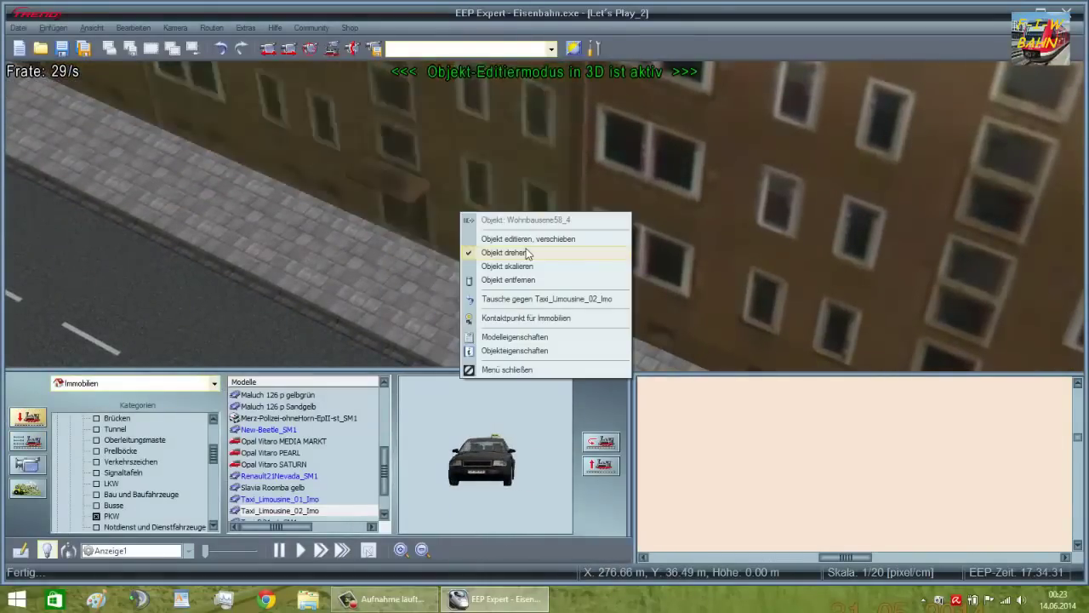
{"action": "left_click", "coordinate": [526, 241]}
{"action": "left_click_drag", "start_coordinate": [524, 249], "coordinate": [525, 250]}
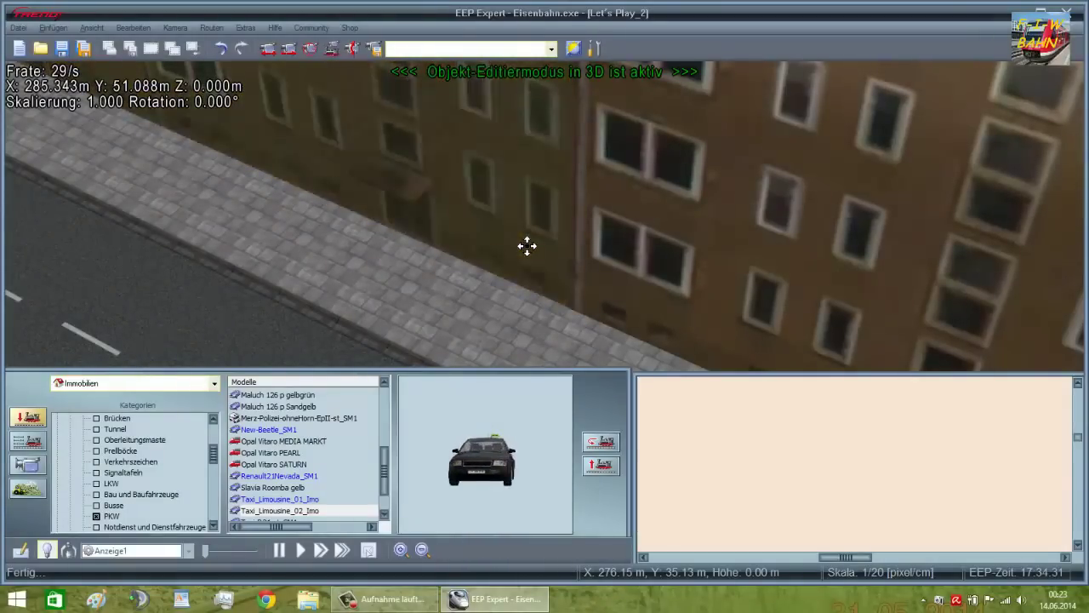
{"action": "left_click", "coordinate": [27, 441]}
Step: Examine the street between the apartment blocks at pavement level and from above
{"action": "left_click_drag", "start_coordinate": [284, 217], "coordinate": [482, 289]}
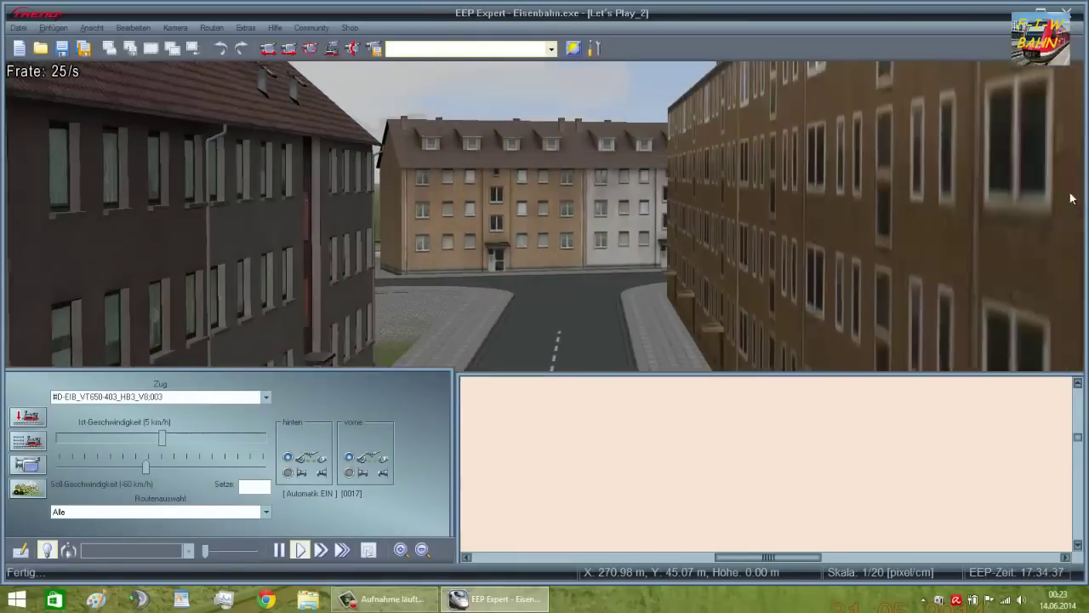
{"action": "scroll", "coordinate": [507, 276], "scroll_direction": "up", "scroll_amount": 3}
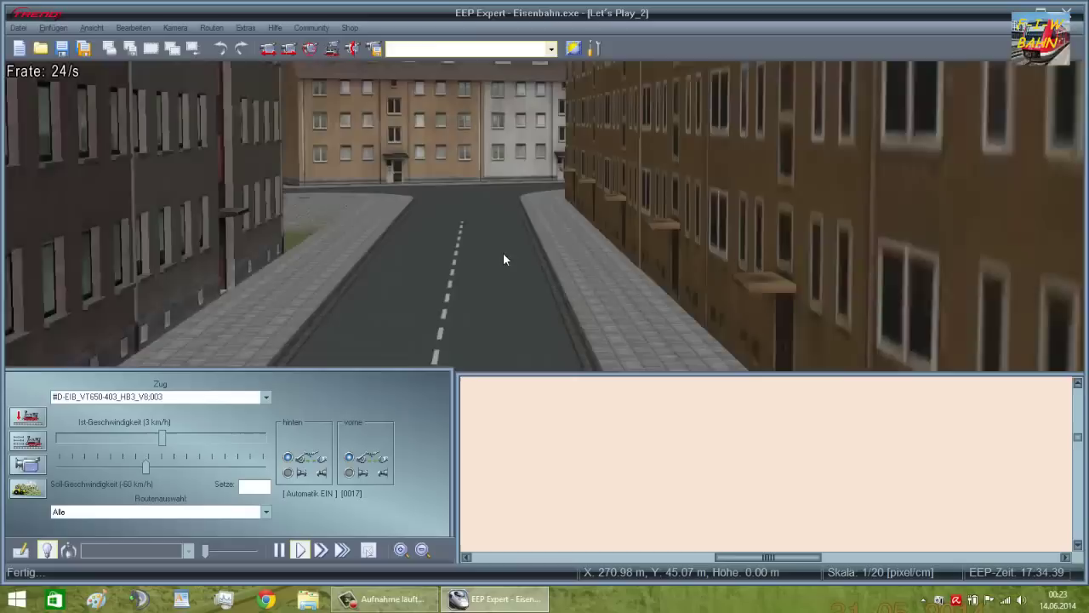
{"action": "left_click_drag", "start_coordinate": [503, 254], "coordinate": [514, 165]}
{"action": "scroll", "coordinate": [512, 165], "scroll_direction": "down", "scroll_amount": 5}
{"action": "scroll", "coordinate": [512, 164], "scroll_direction": "down", "scroll_amount": 6}
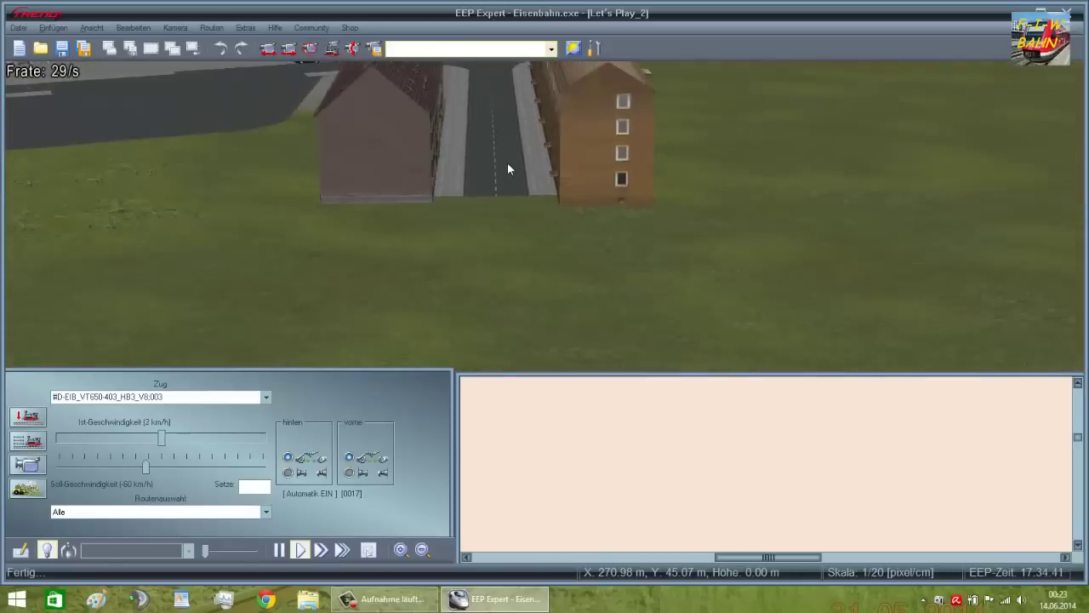
{"action": "left_click_drag", "start_coordinate": [29, 189], "coordinate": [170, 140]}
{"action": "left_click_drag", "start_coordinate": [469, 170], "coordinate": [465, 111]}
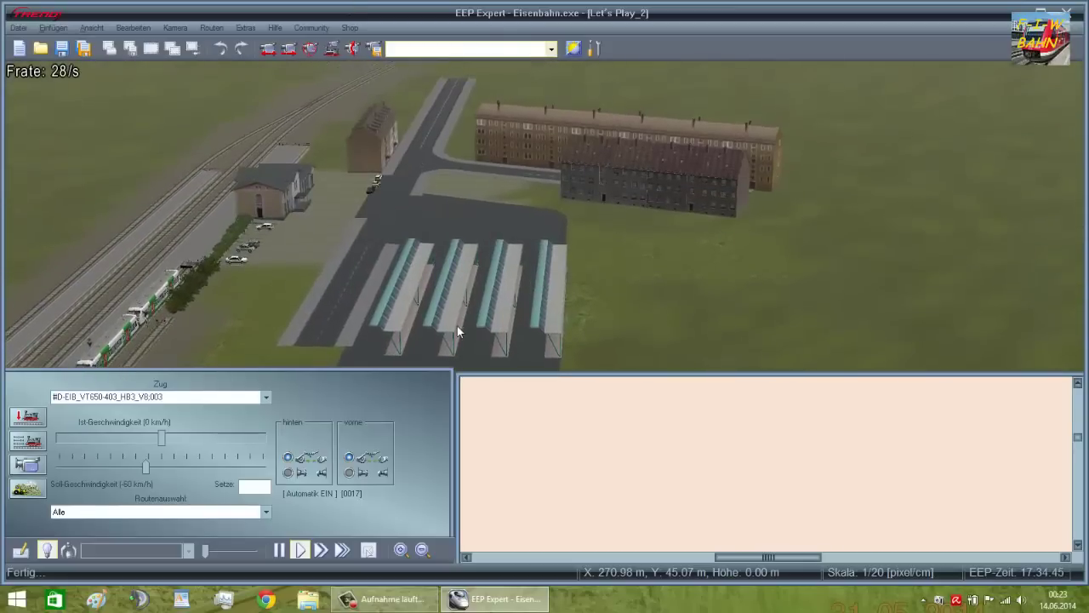
Step: Examine the bus station with its shelters, the station forecourt, and the paved strip between the road and the bus lanes
{"action": "left_click_drag", "start_coordinate": [457, 326], "coordinate": [390, 232]}
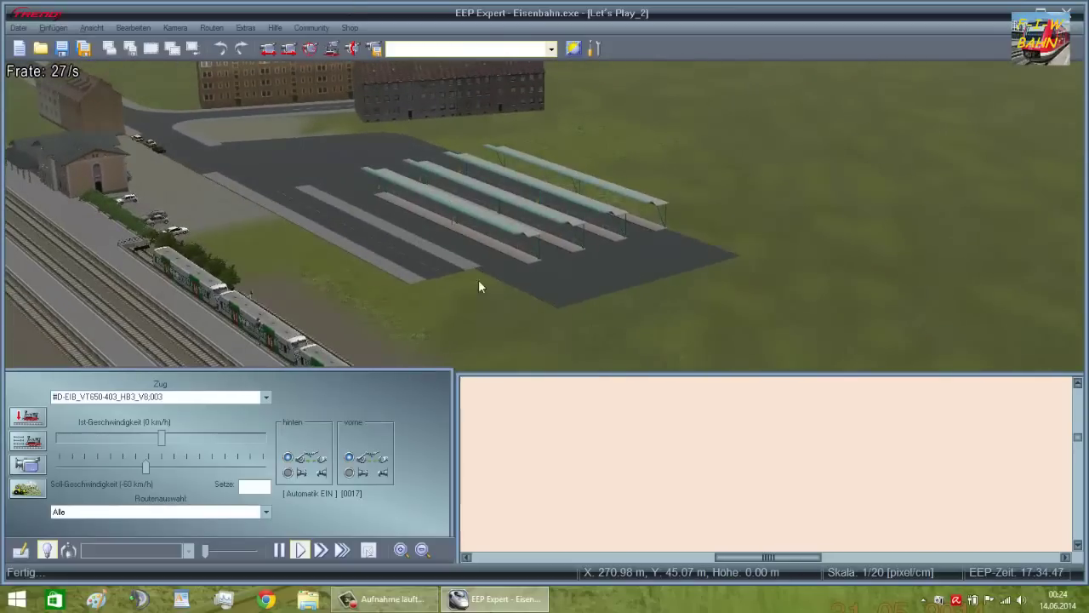
{"action": "right_click_drag", "start_coordinate": [531, 248], "coordinate": [614, 287]}
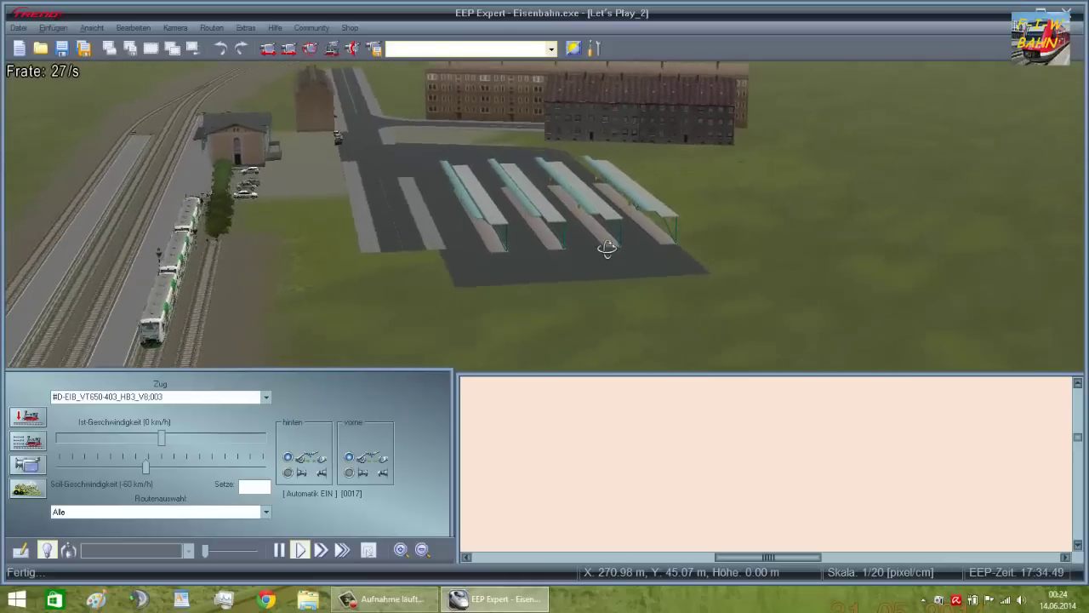
{"action": "right_click_drag", "start_coordinate": [607, 248], "coordinate": [589, 217]}
{"action": "scroll", "coordinate": [583, 218], "scroll_direction": "down", "scroll_amount": 5}
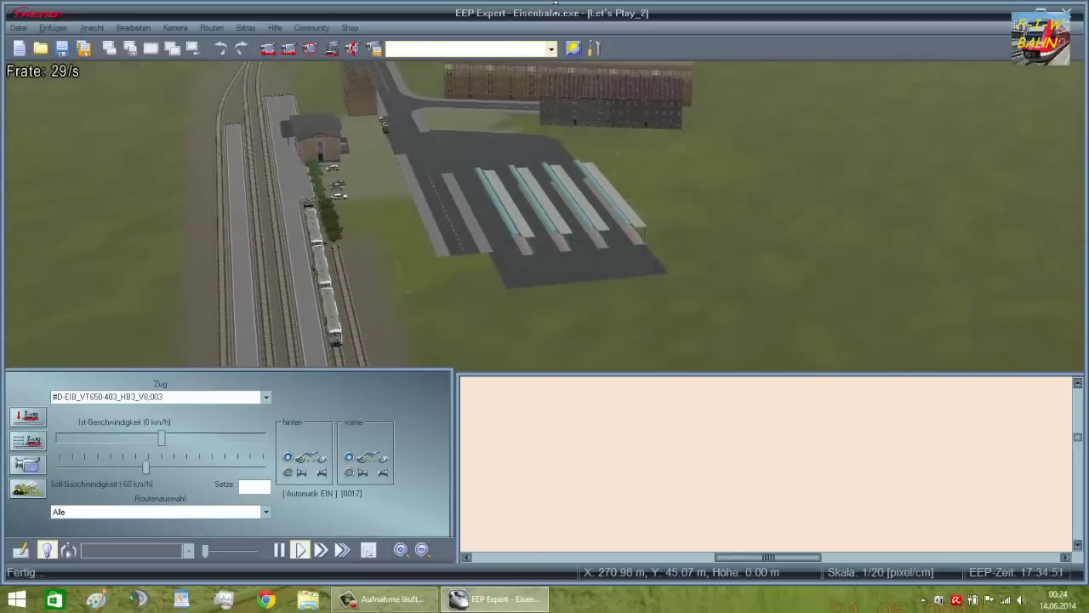
{"action": "right_click_drag", "start_coordinate": [371, 159], "coordinate": [363, 159]}
{"action": "left_click_drag", "start_coordinate": [97, 212], "coordinate": [681, 260]}
{"action": "scroll", "coordinate": [654, 258], "scroll_direction": "up", "scroll_amount": 10}
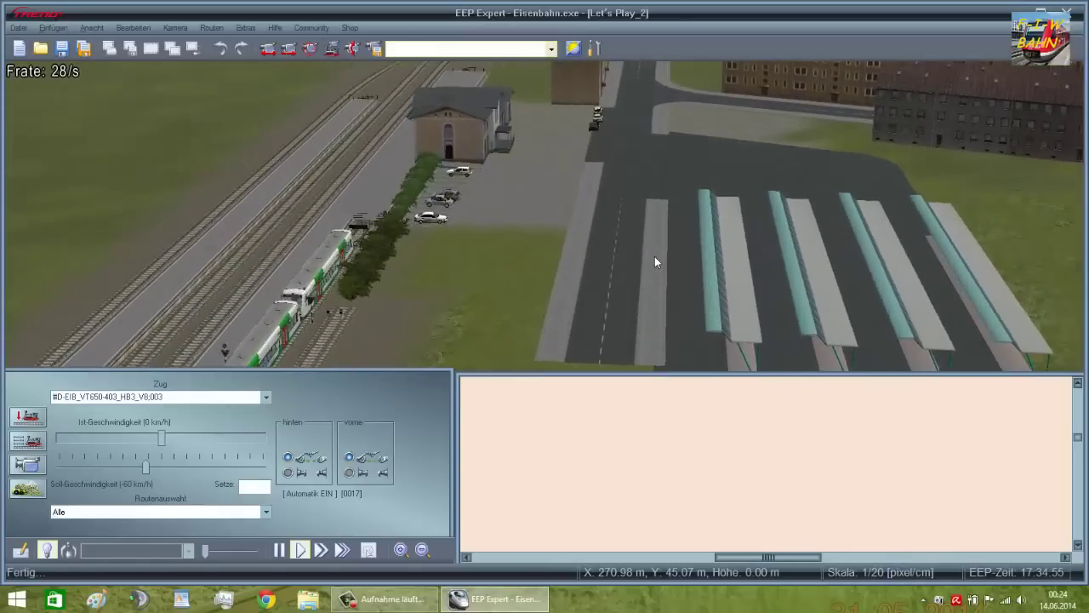
{"action": "scroll", "coordinate": [654, 258], "scroll_direction": "up", "scroll_amount": 5}
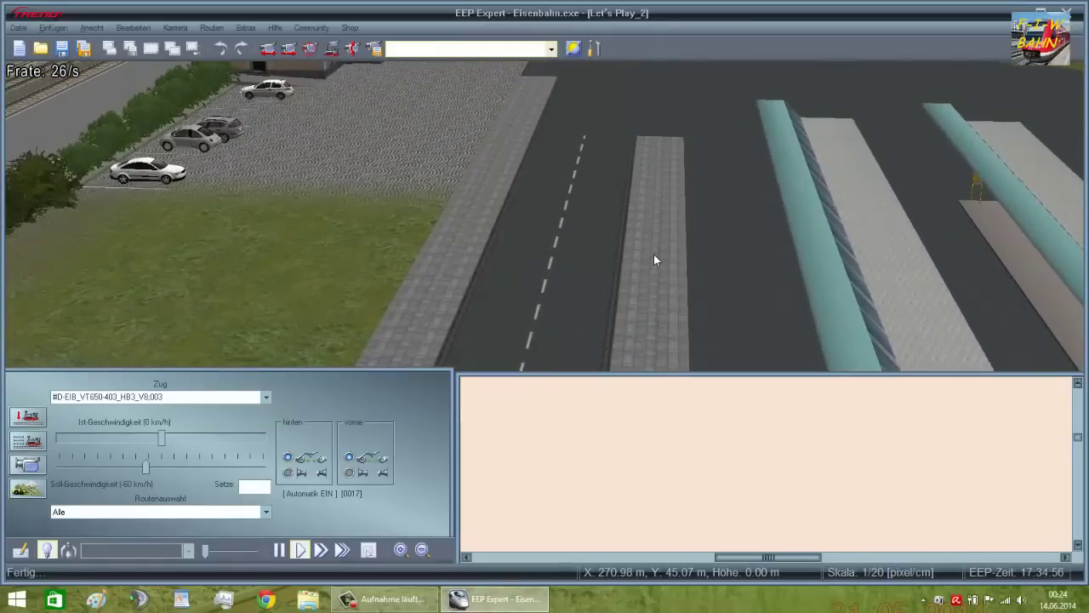
{"action": "scroll", "coordinate": [653, 257], "scroll_direction": "up", "scroll_amount": 4}
{"action": "scroll", "coordinate": [654, 258], "scroll_direction": "up", "scroll_amount": 5}
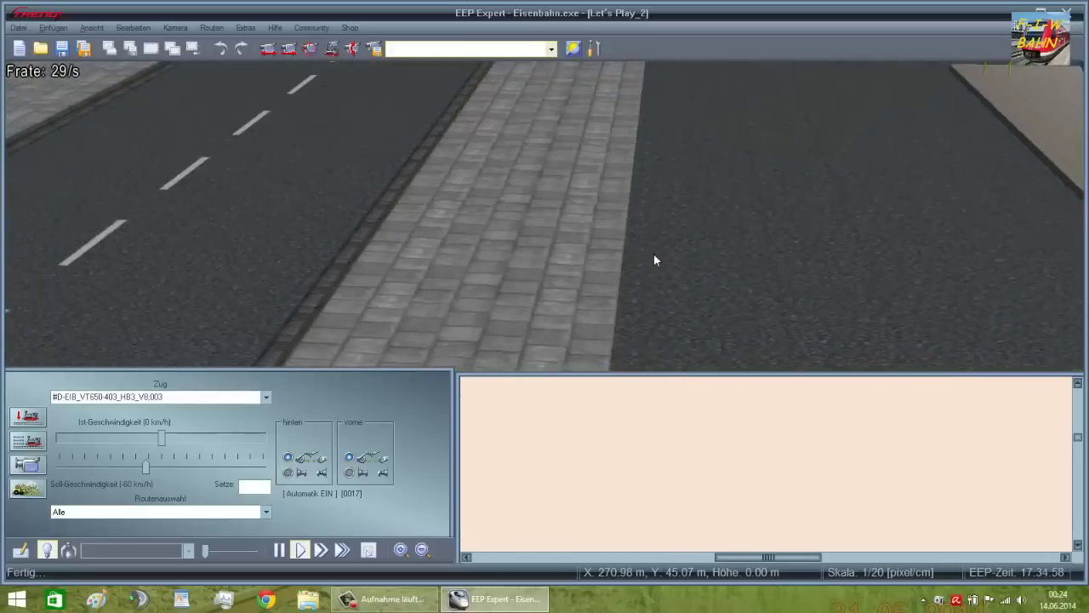
{"action": "right_click_drag", "start_coordinate": [655, 258], "coordinate": [667, 270]}
{"action": "scroll", "coordinate": [665, 271], "scroll_direction": "down", "scroll_amount": 6}
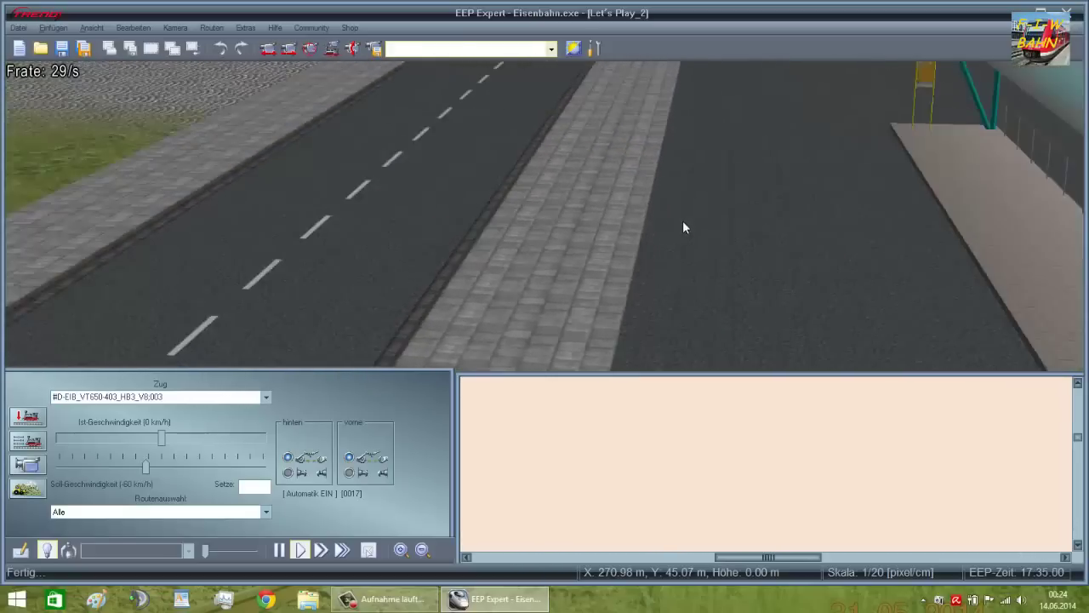